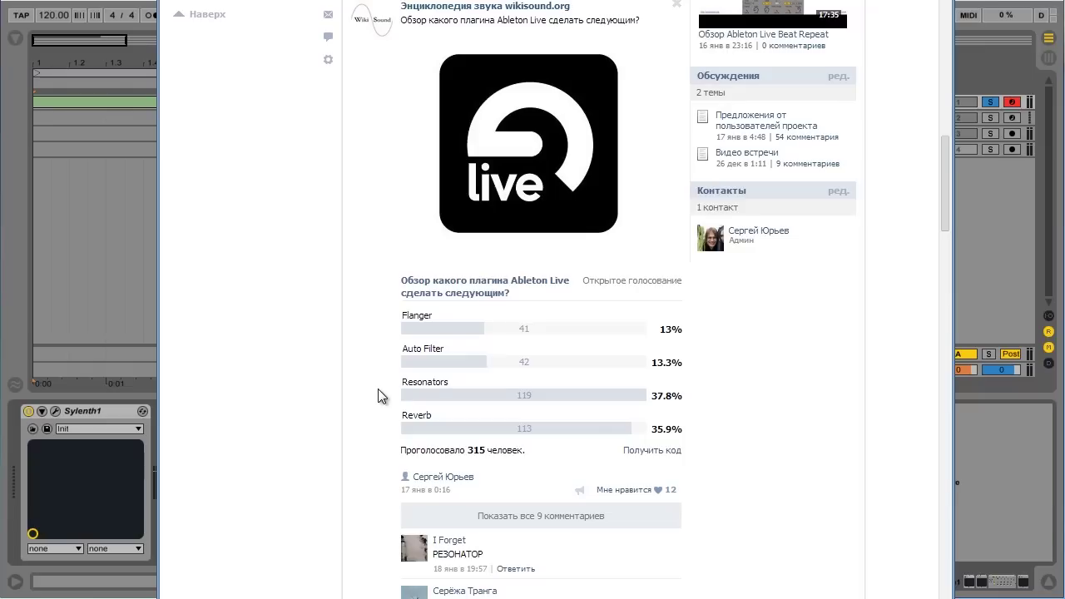
{"action": "scroll", "coordinate": [379, 396], "scroll_direction": "up", "scroll_amount": 15}
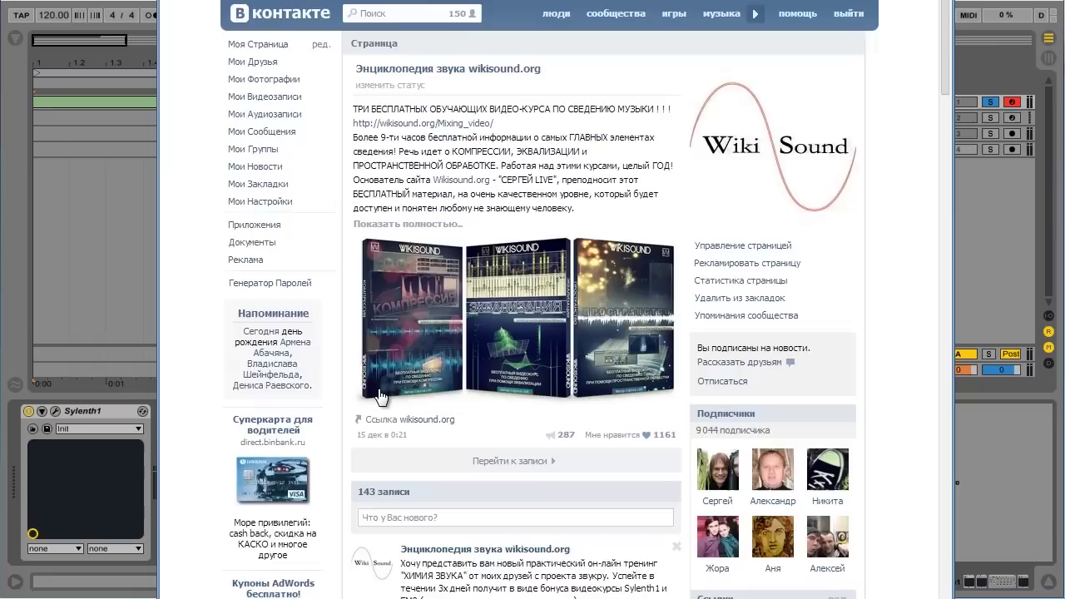
{"action": "scroll", "coordinate": [379, 396], "scroll_direction": "down", "scroll_amount": 15}
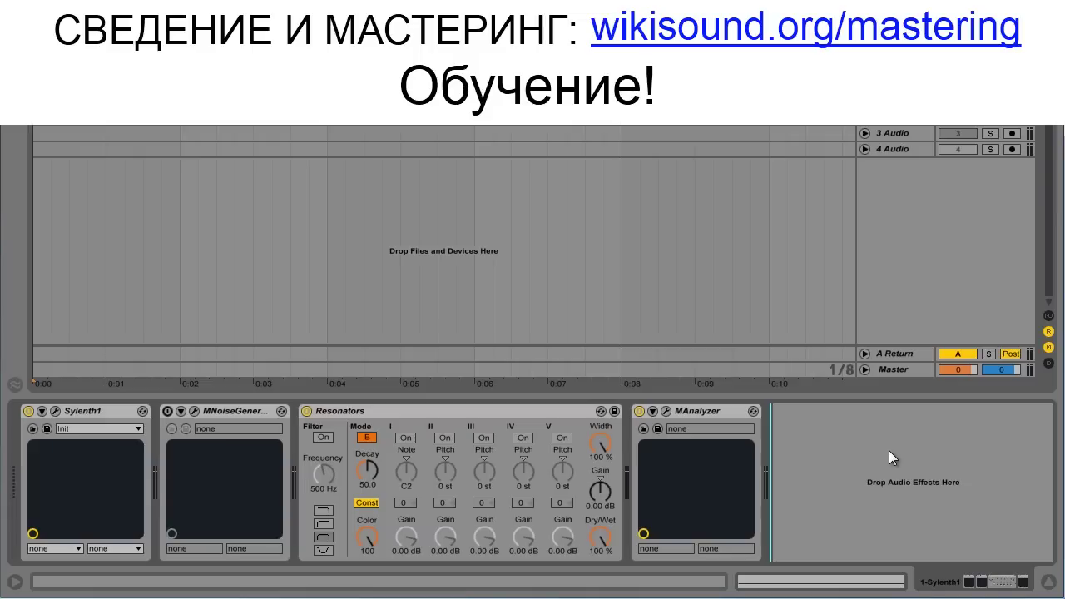
- Bypass Resonators, activate MNoiseGenerator, and reposition the analyzer window to show more of the raw noise spectrum
{"action": "left_click", "coordinate": [306, 411]}
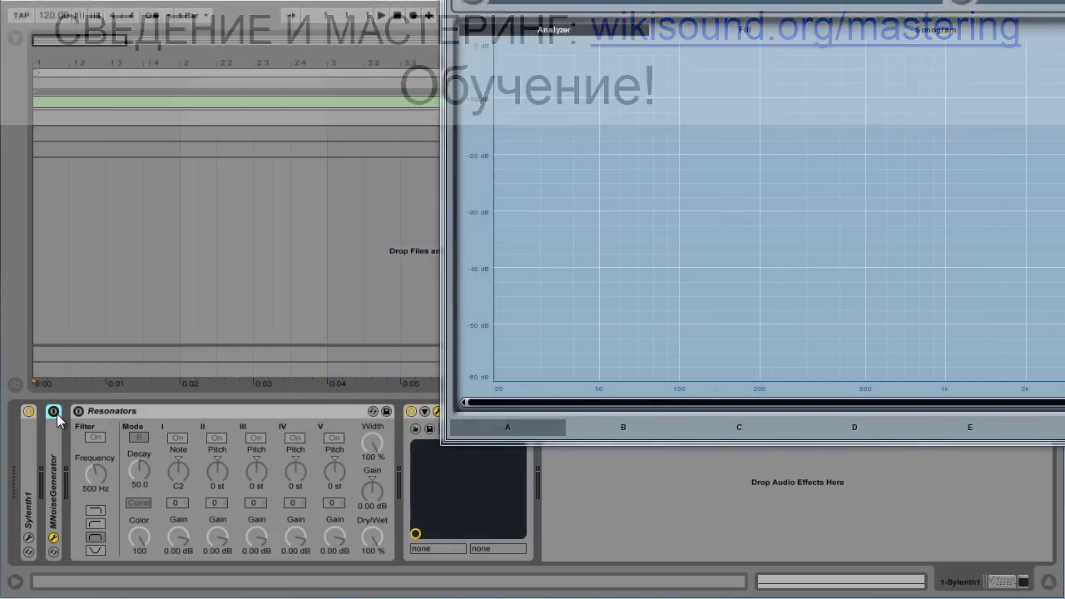
{"action": "left_click", "coordinate": [53, 412]}
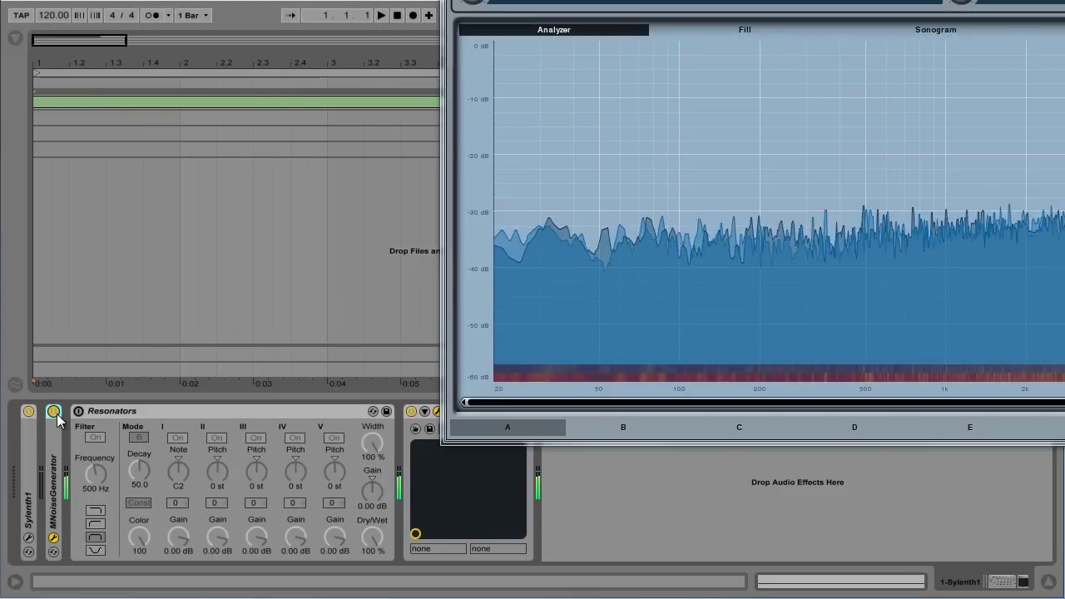
{"action": "left_click_drag", "start_coordinate": [749, 1], "coordinate": [523, 27]}
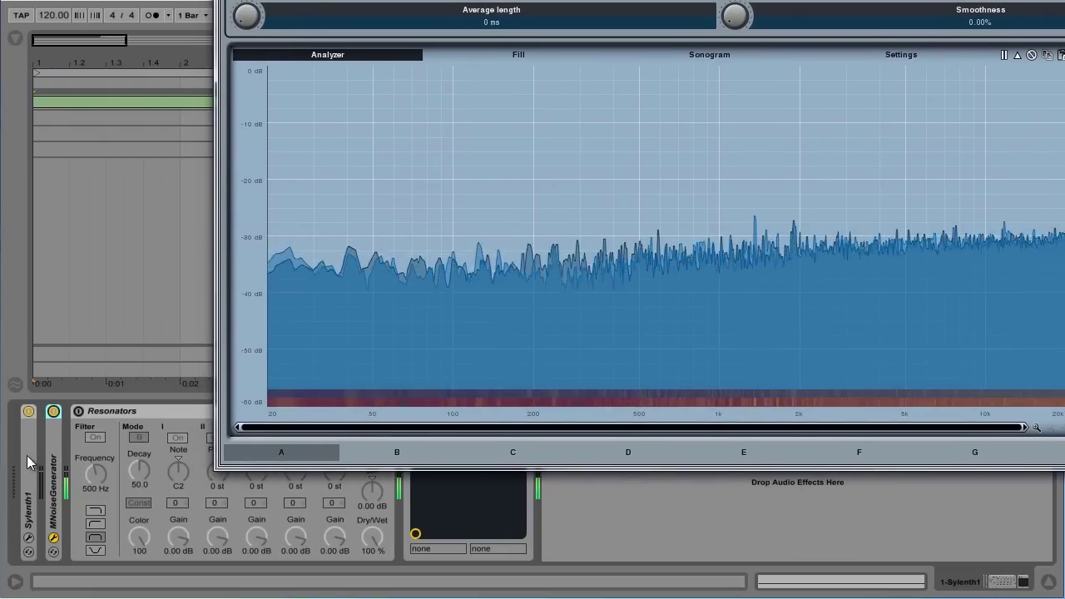
- Reactivate Resonators with MNoiseGenerator feeding it, and shift the analyzer window clear of the device's first controls
{"action": "left_click", "coordinate": [54, 411]}
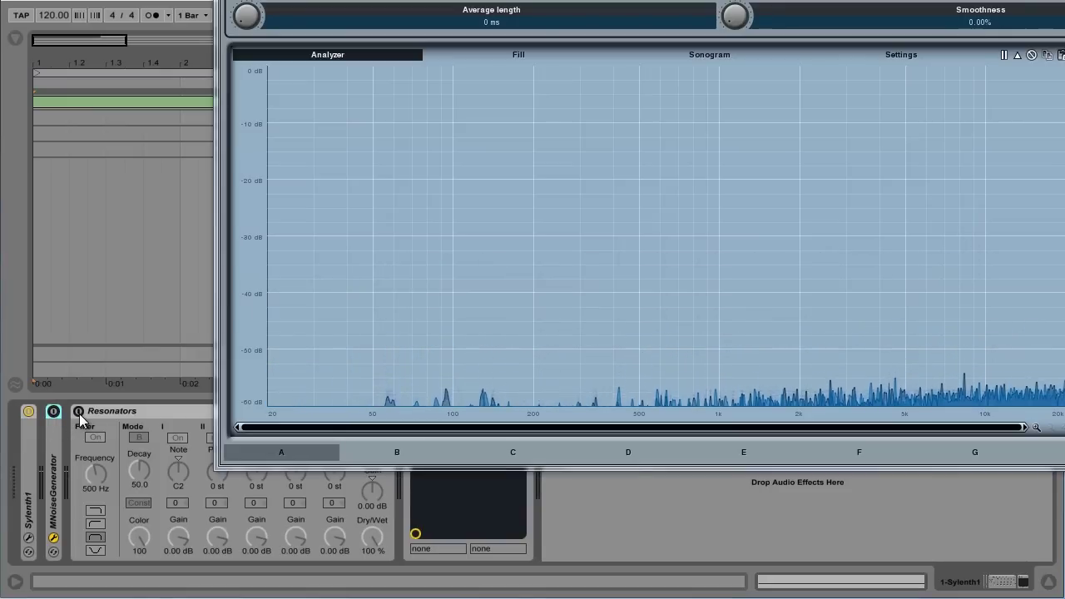
{"action": "left_click", "coordinate": [79, 411]}
{"action": "left_click", "coordinate": [53, 411]}
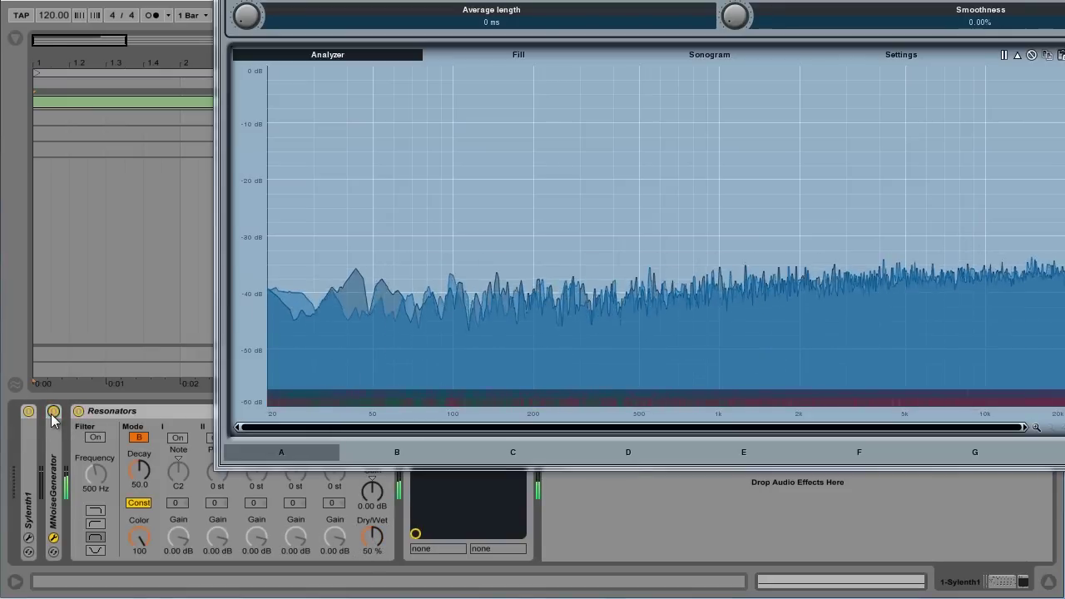
{"action": "left_click_drag", "start_coordinate": [499, 2], "coordinate": [515, 0]}
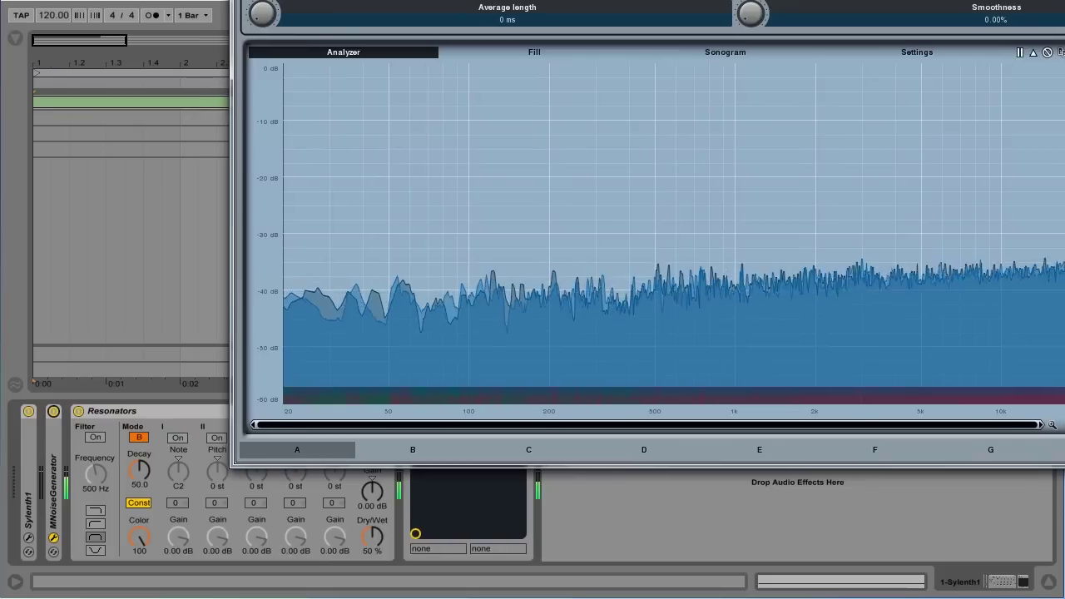
- Enable resonator I and set the Resonators Dry/Wet to 100%
{"action": "left_click", "coordinate": [178, 438]}
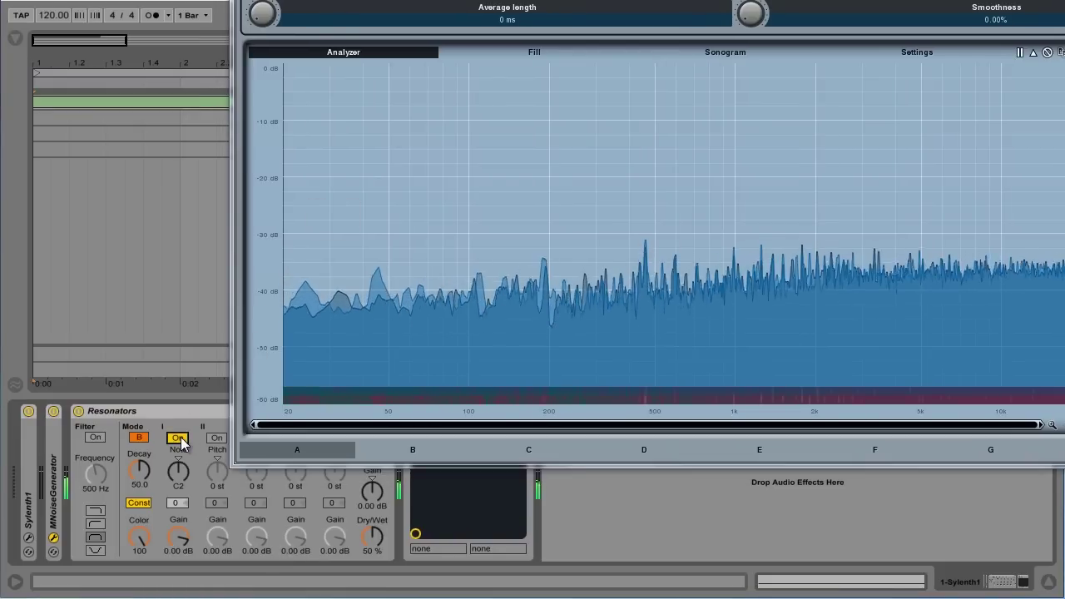
{"action": "key", "text": "space"}
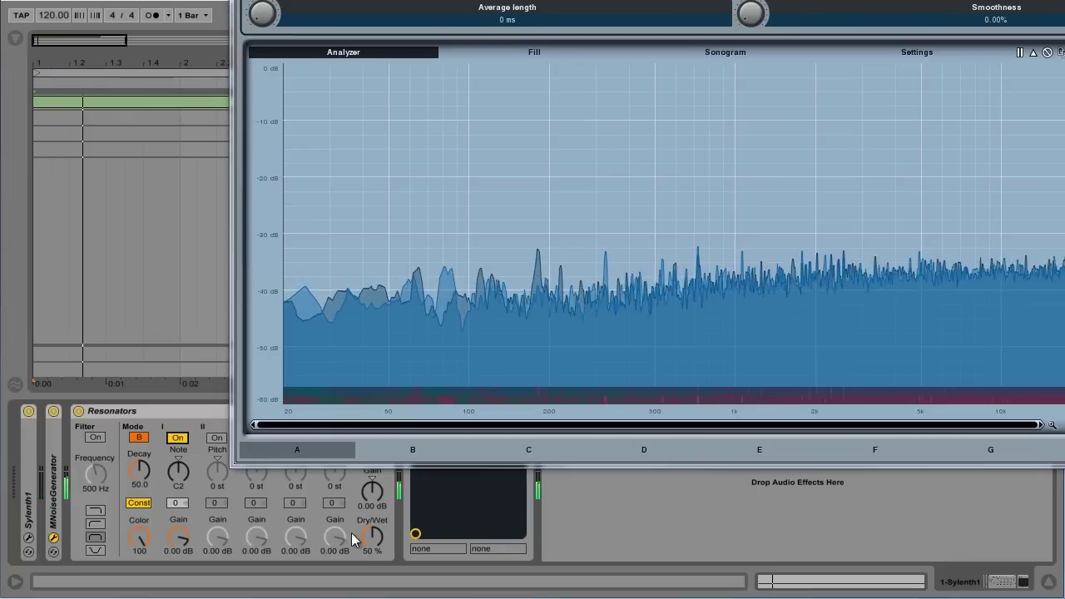
{"action": "left_click_drag", "start_coordinate": [372, 551], "coordinate": [372, 541]}
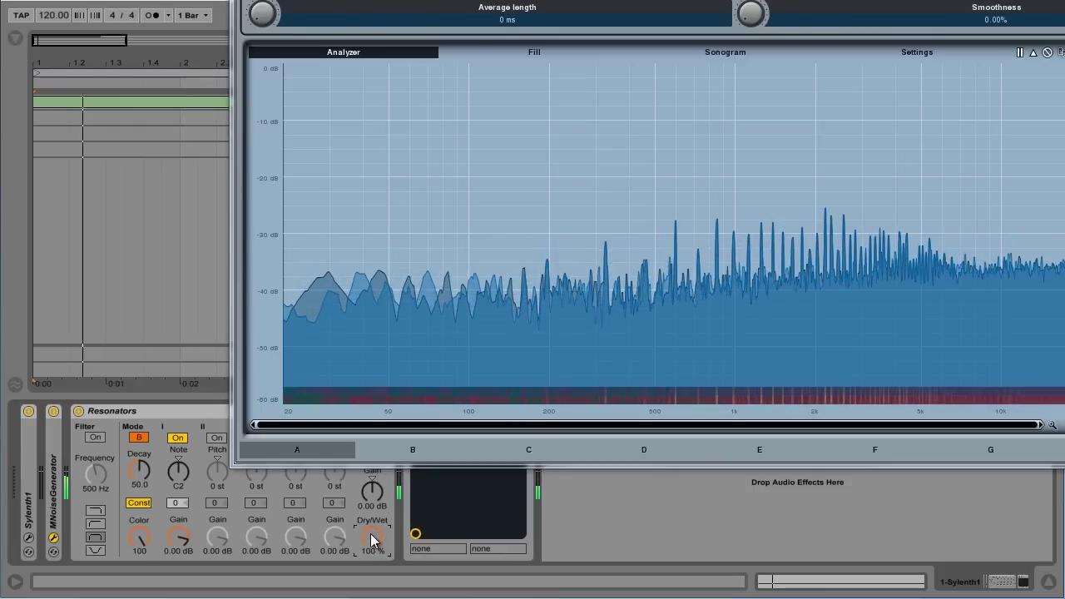
- Switch the noise generator off and on while varying Dry/Wet, ending with noise running at 100% wet
{"action": "left_click", "coordinate": [53, 412]}
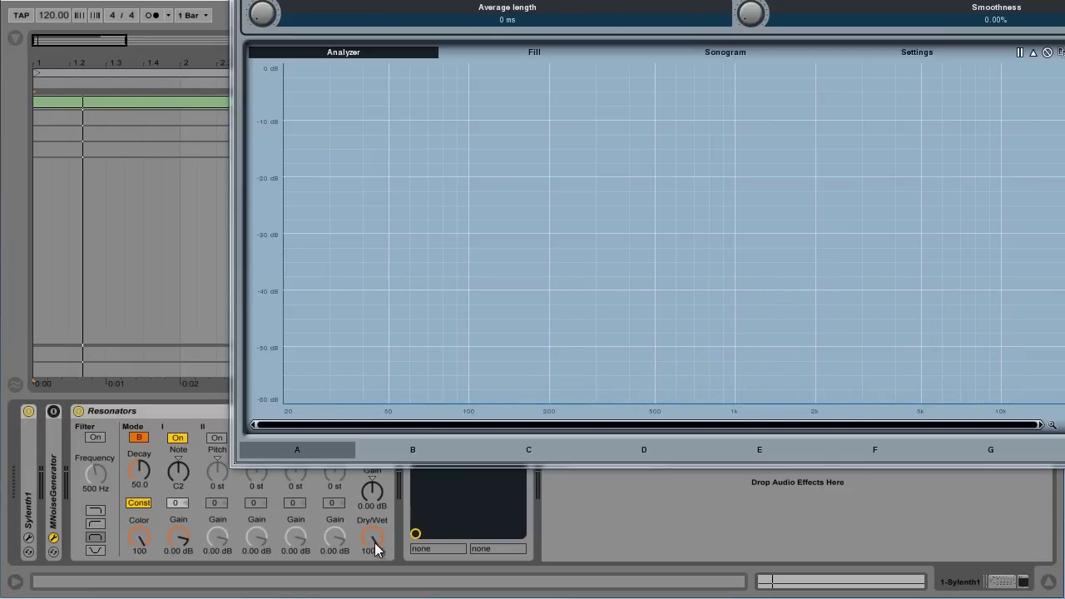
{"action": "left_click_drag", "start_coordinate": [376, 549], "coordinate": [378, 558]}
{"action": "left_click_drag", "start_coordinate": [375, 545], "coordinate": [376, 544]}
{"action": "left_click", "coordinate": [52, 413]}
{"action": "left_click_drag", "start_coordinate": [370, 543], "coordinate": [373, 547]}
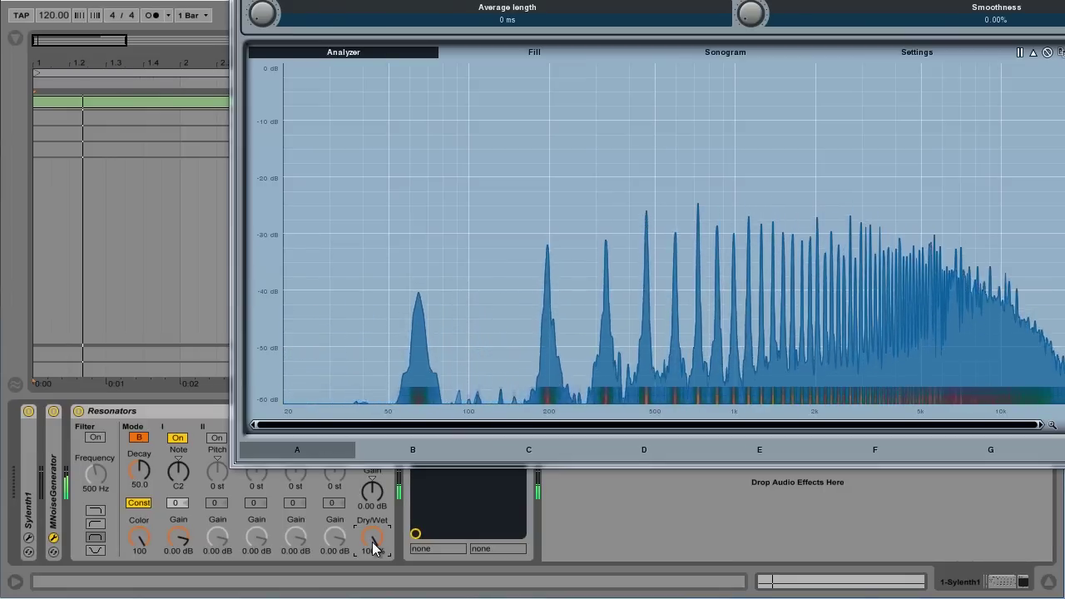
- Sweep the Resonators Dry/Wet down to 4% and back up to 100%, and deactivate MNoiseGenerator
{"action": "left_click_drag", "start_coordinate": [381, 540], "coordinate": [384, 547]}
{"action": "scroll", "coordinate": [385, 548], "scroll_direction": "down", "scroll_amount": 10}
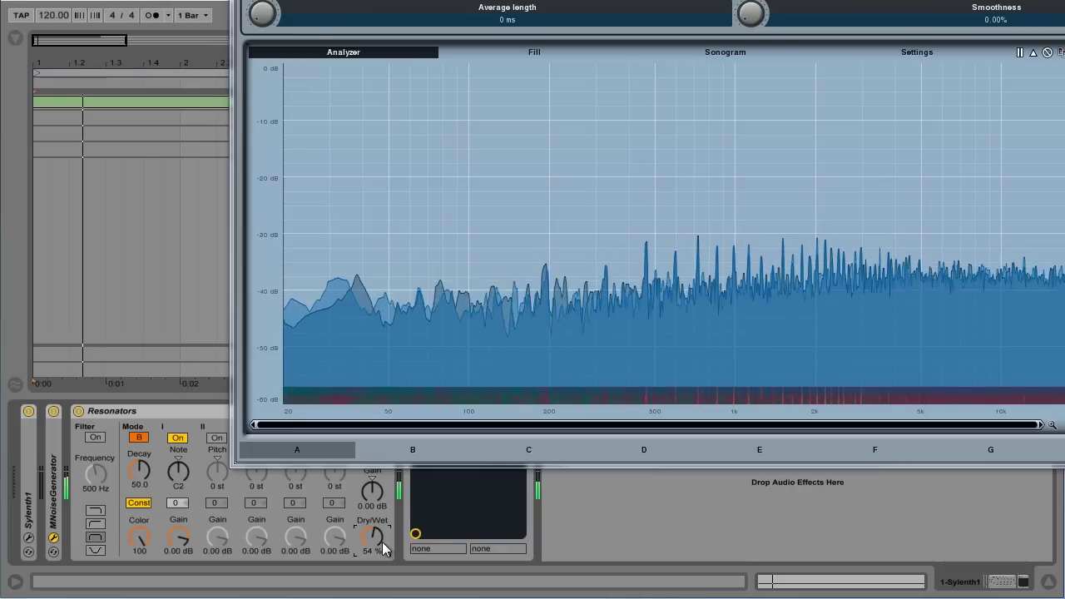
{"action": "scroll", "coordinate": [383, 547], "scroll_direction": "down", "scroll_amount": 6}
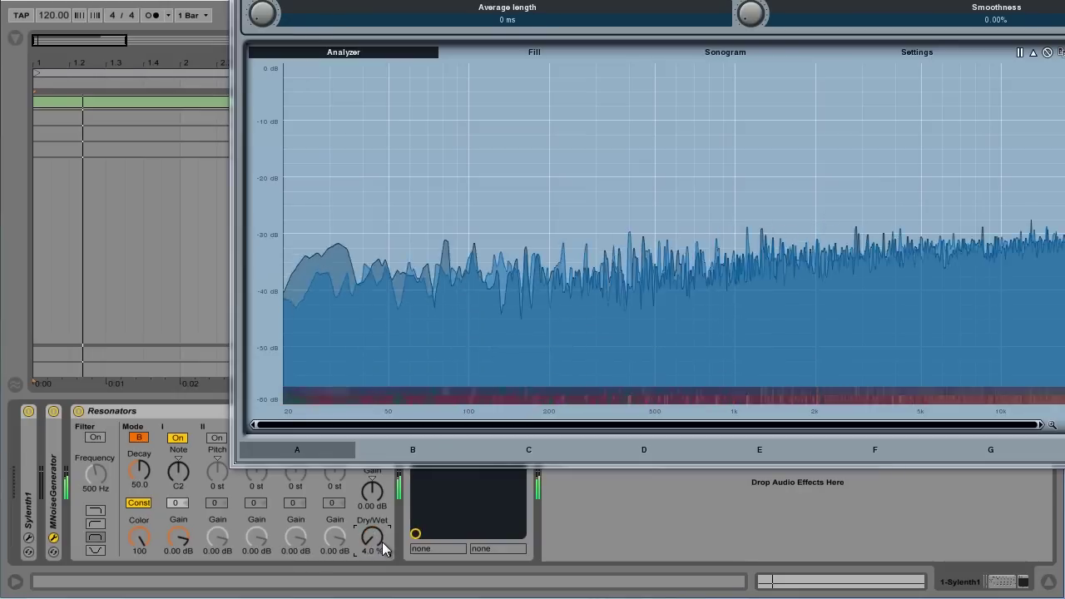
{"action": "scroll", "coordinate": [383, 547], "scroll_direction": "up", "scroll_amount": 15}
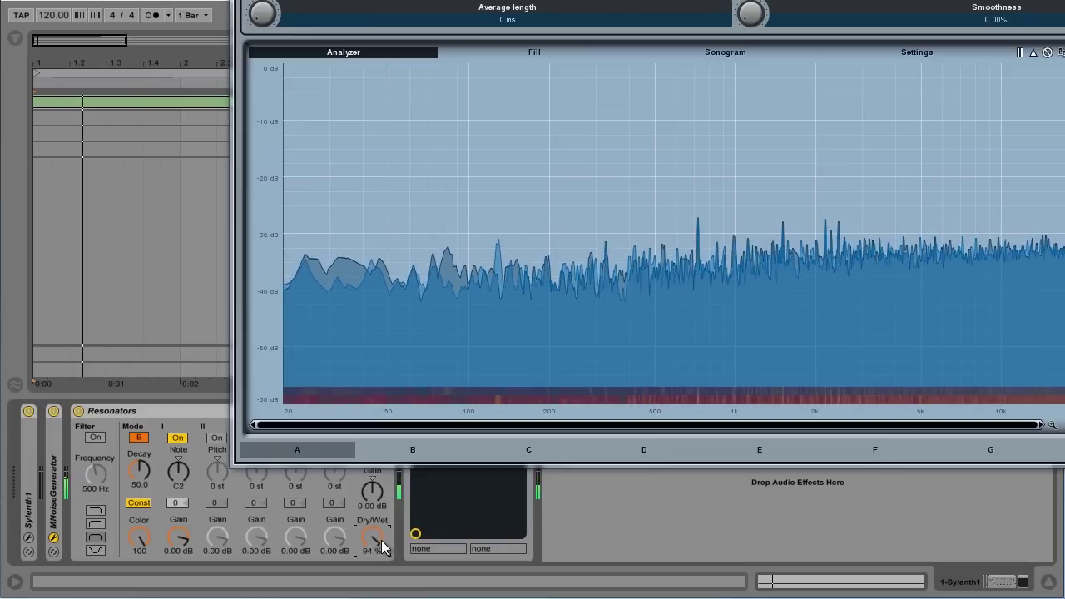
{"action": "left_click", "coordinate": [54, 411]}
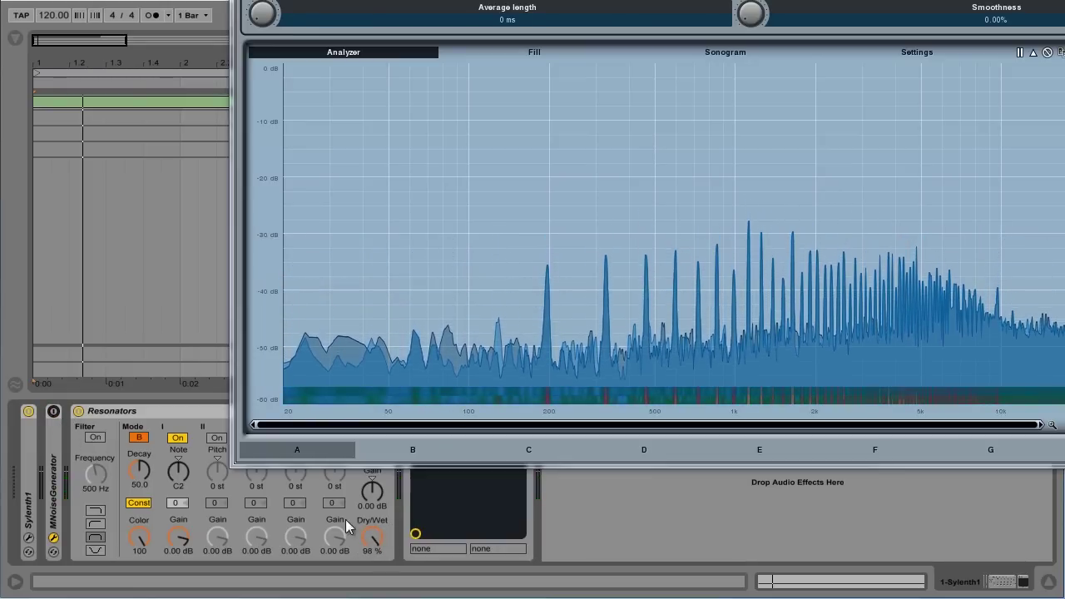
{"action": "left_click_drag", "start_coordinate": [372, 547], "coordinate": [372, 545]}
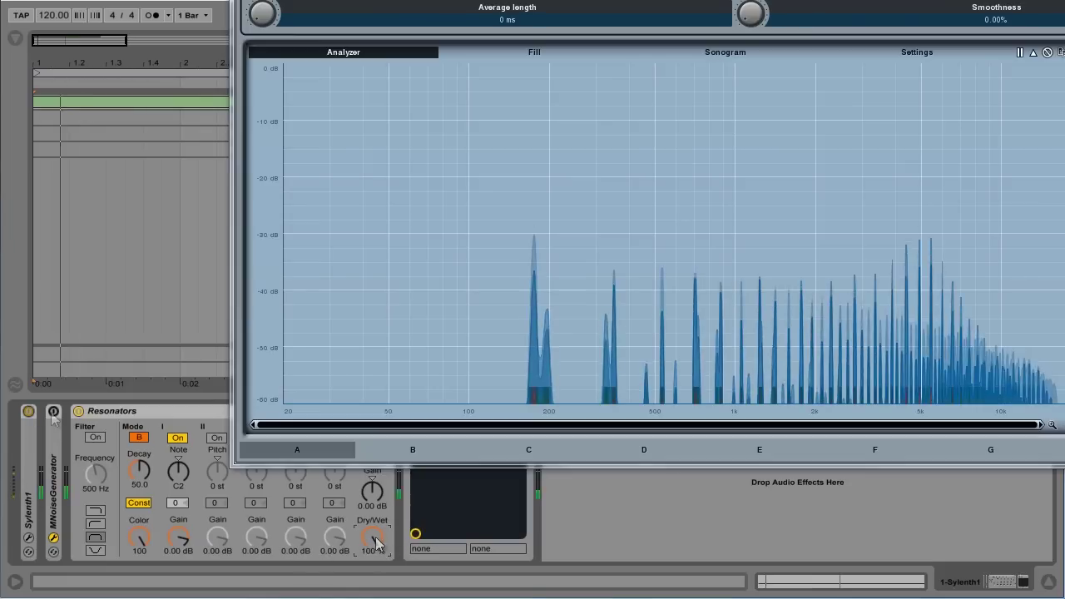
- Deactivate Sylenth1 and set the Resonators Dry/Wet to 73% while auditioning the noise, leaving MNoiseGenerator off
{"action": "left_click", "coordinate": [28, 411]}
{"action": "left_click", "coordinate": [53, 412]}
{"action": "left_click_drag", "start_coordinate": [373, 537], "coordinate": [378, 540]}
{"action": "left_click", "coordinate": [52, 413]}
{"action": "left_click", "coordinate": [52, 412]}
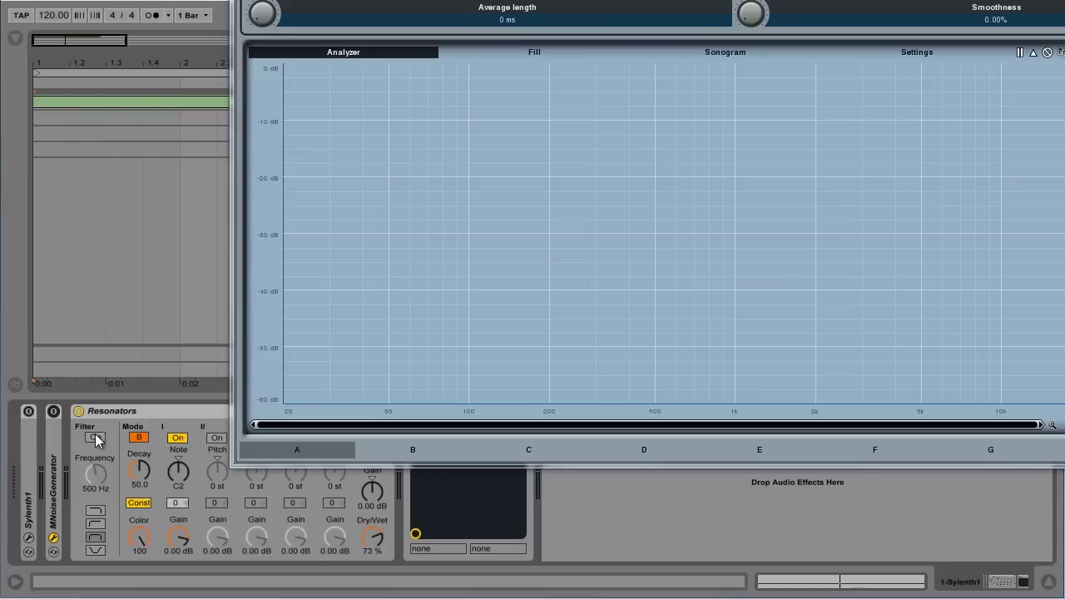
- Enable the Resonators input filter, activate MNoiseGenerator, and adjust the filter frequency in low-pass mode
{"action": "left_click", "coordinate": [97, 439]}
{"action": "left_click", "coordinate": [53, 411]}
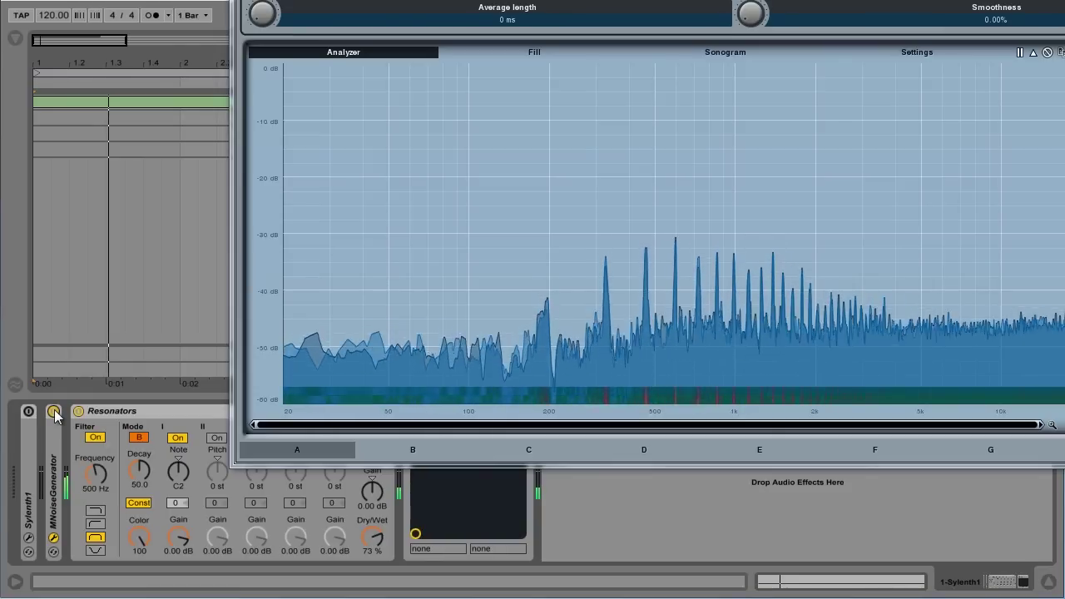
{"action": "left_click", "coordinate": [97, 510]}
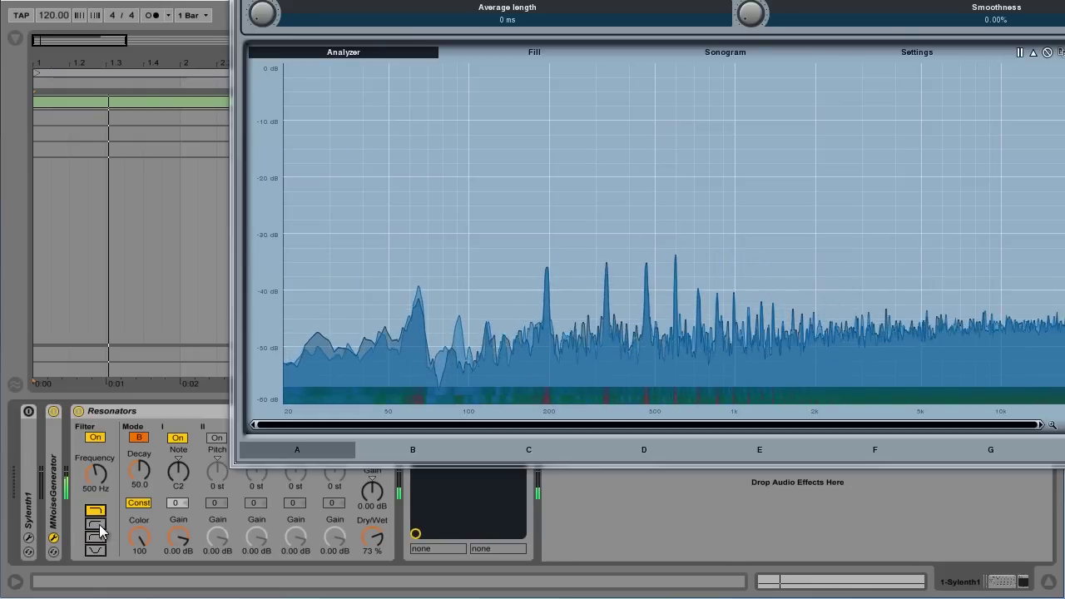
{"action": "mouse_move", "coordinate": [95, 475]}
{"action": "left_mouse_down"}
{"action": "mouse_move", "coordinate": [97, 491]}
{"action": "mouse_move", "coordinate": [97, 478]}
{"action": "left_mouse_up"}
- Cycle the filter through high-pass and band-pass to notch, set its frequency to 2.49 kHz, and disable the filter
{"action": "left_click", "coordinate": [100, 525]}
{"action": "left_click", "coordinate": [96, 536]}
{"action": "left_click", "coordinate": [97, 550]}
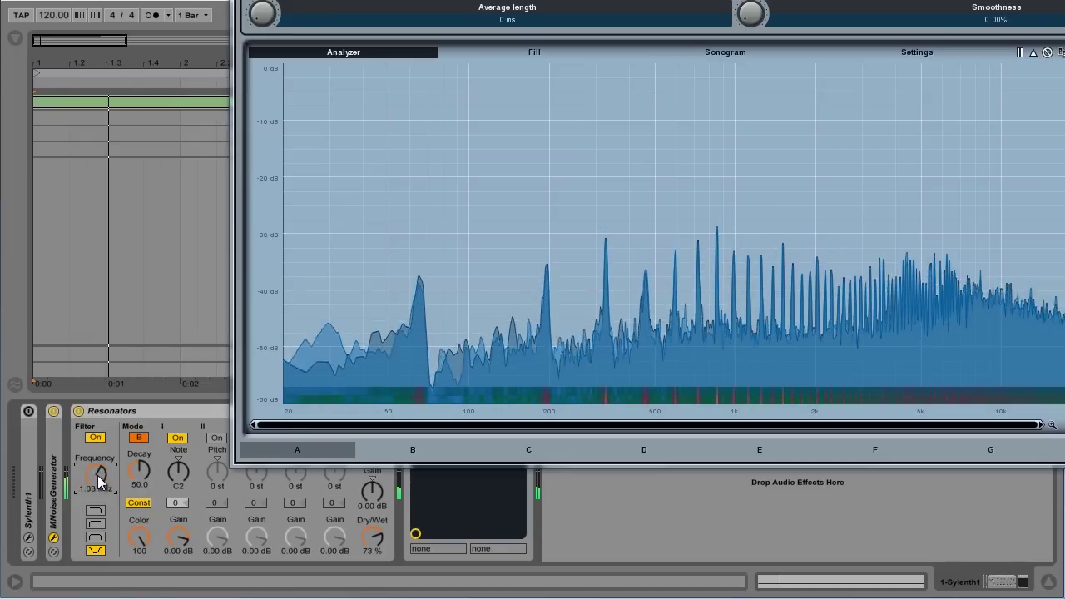
{"action": "left_click_drag", "start_coordinate": [96, 474], "coordinate": [96, 461]}
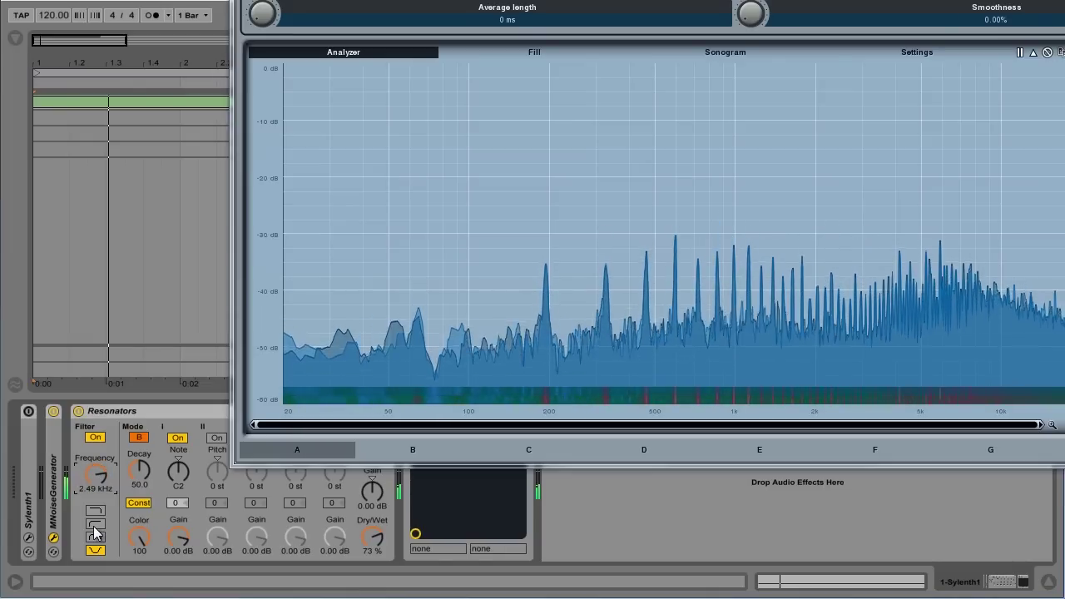
{"action": "left_click", "coordinate": [96, 439]}
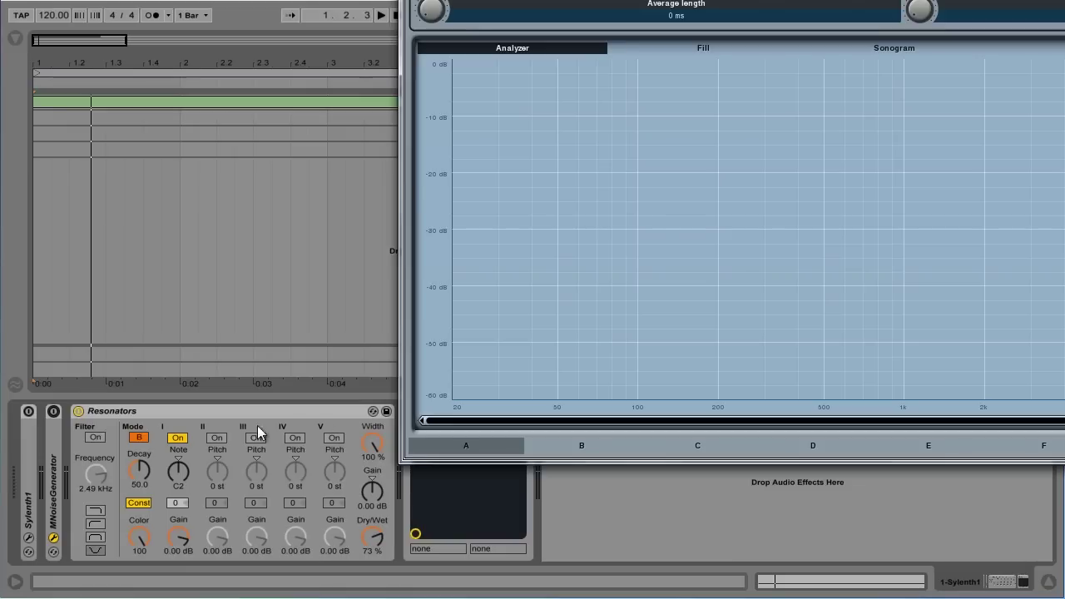
- Toggle resonators I and II for comparison, leaving only resonator I enabled, and set Dry/Wet to 88%
{"action": "left_click", "coordinate": [178, 438]}
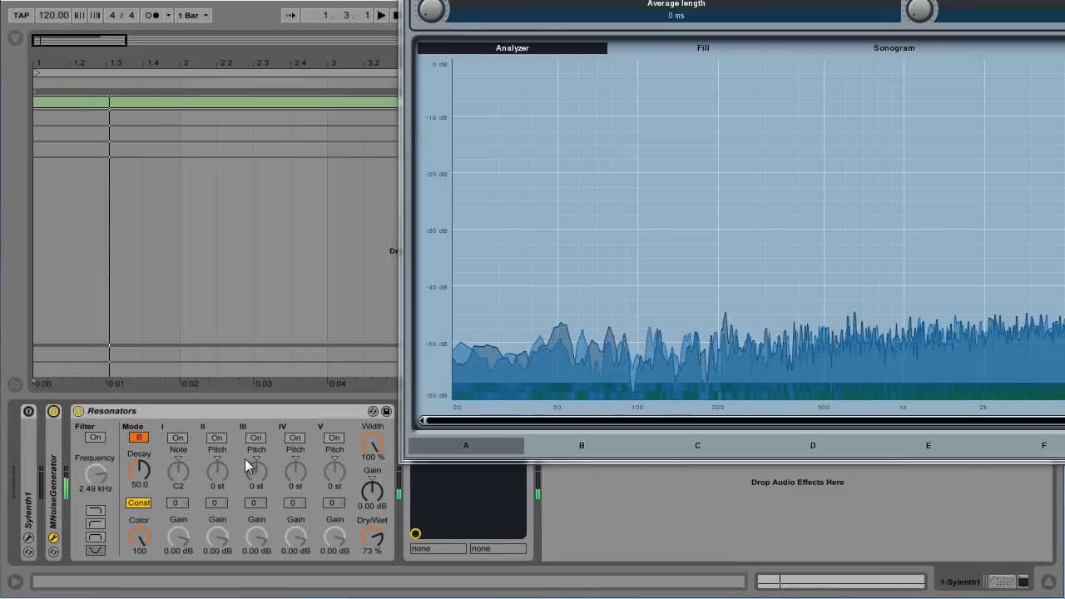
{"action": "left_click", "coordinate": [175, 441]}
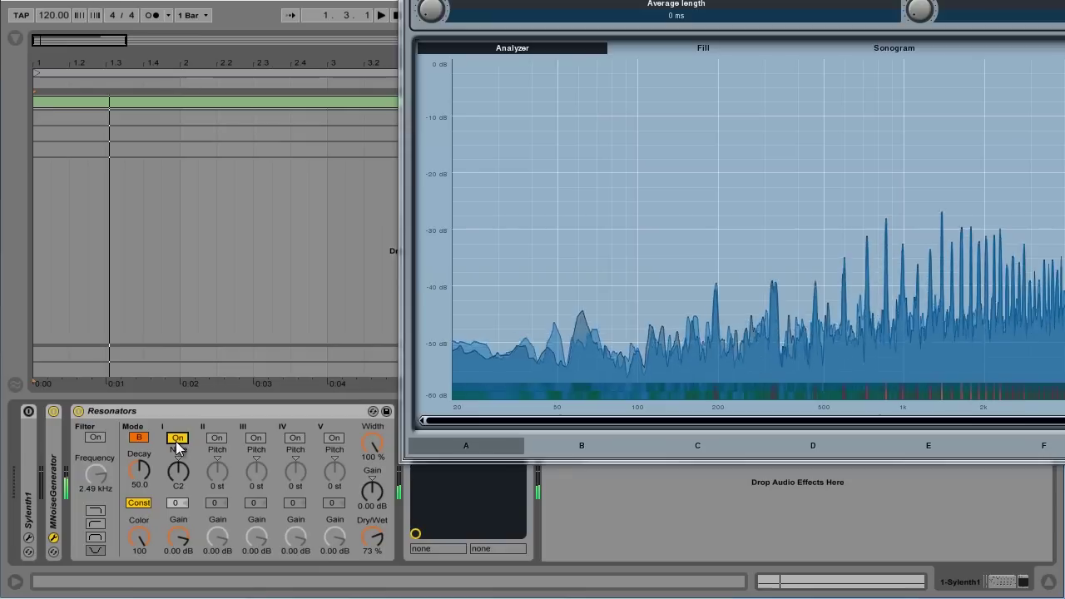
{"action": "left_click", "coordinate": [176, 442]}
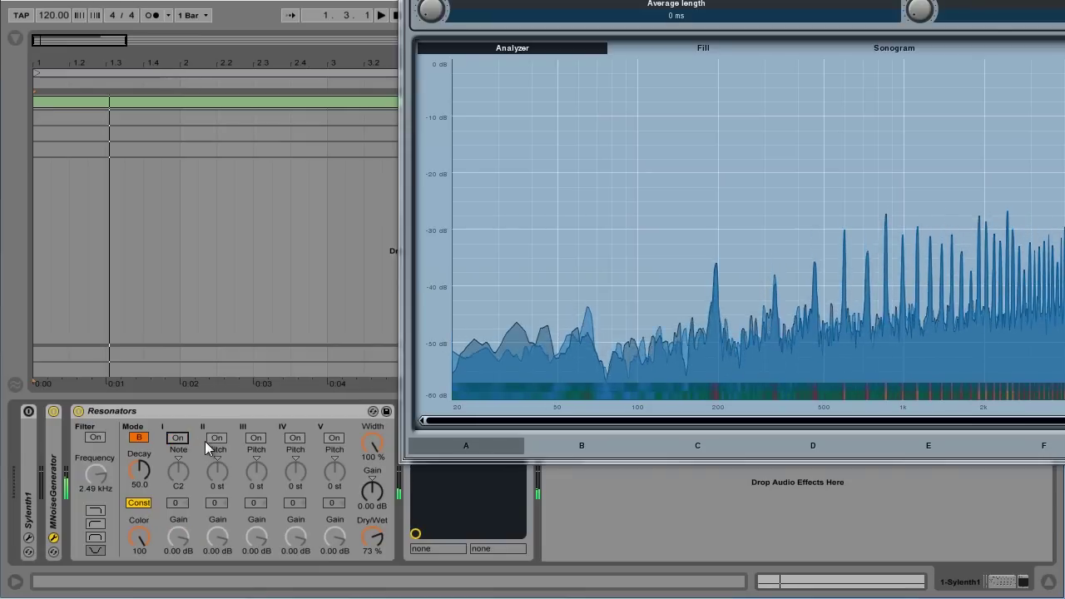
{"action": "left_click", "coordinate": [209, 438]}
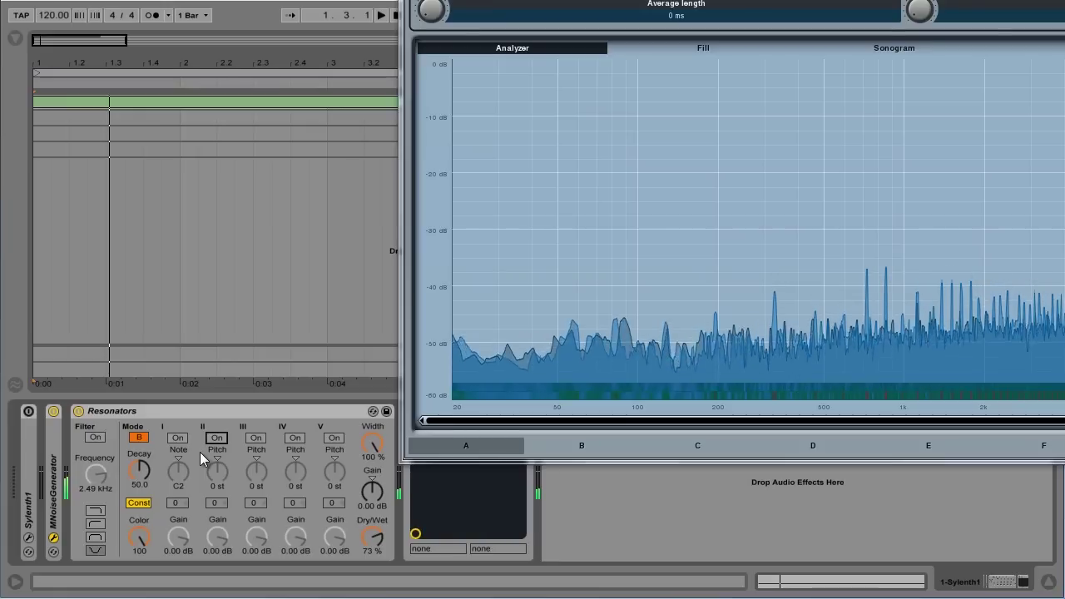
{"action": "left_click", "coordinate": [178, 438]}
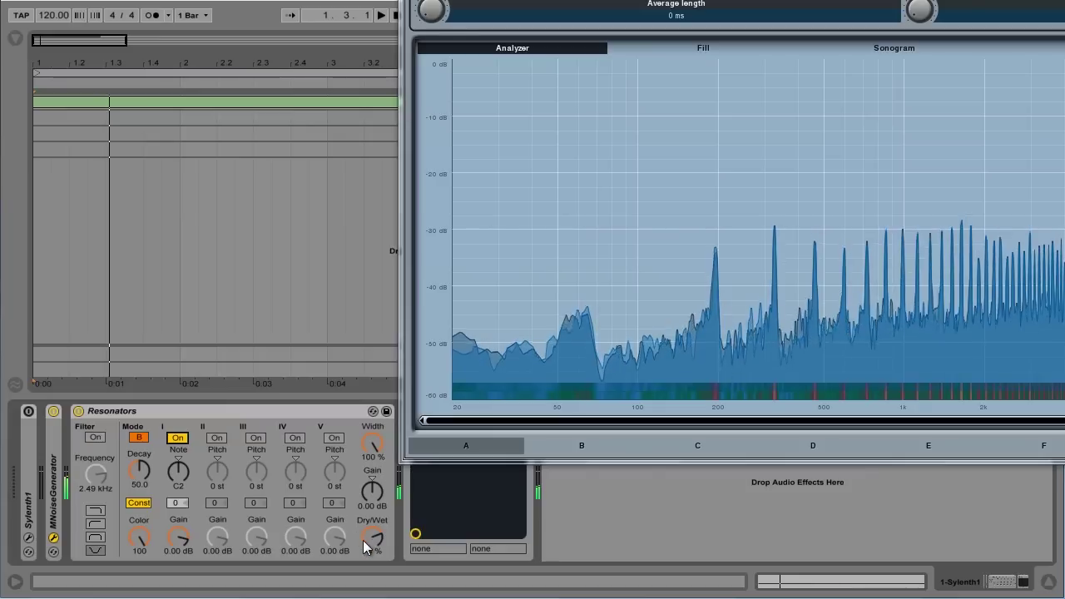
{"action": "left_click_drag", "start_coordinate": [363, 540], "coordinate": [372, 540]}
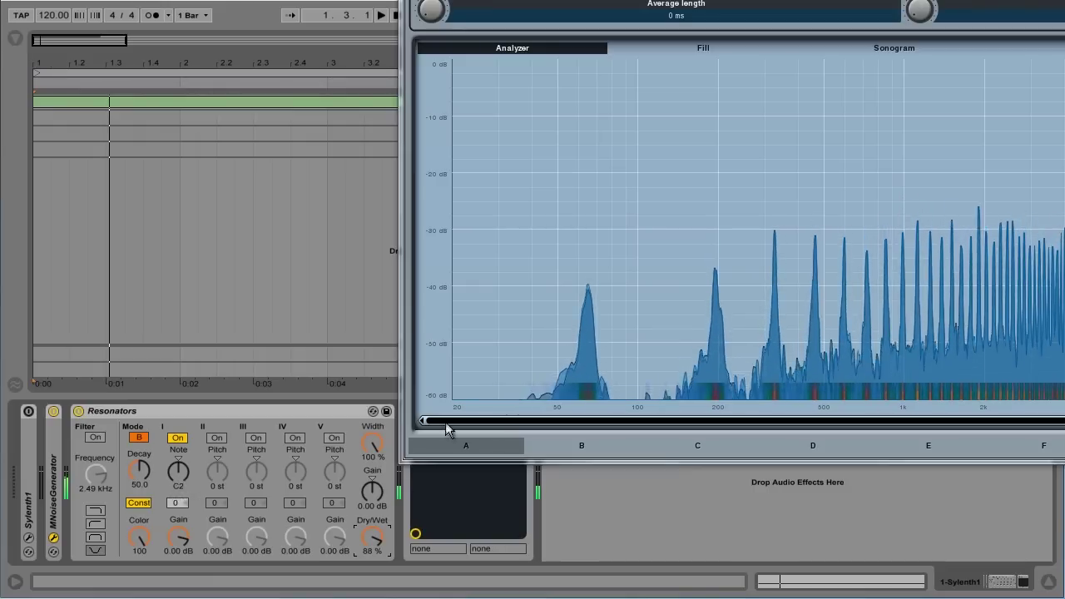
- Raise resonator I's note to C3, compare the spectrum peaks, and return the note to C2
{"action": "mouse_move", "coordinate": [590, 297]}
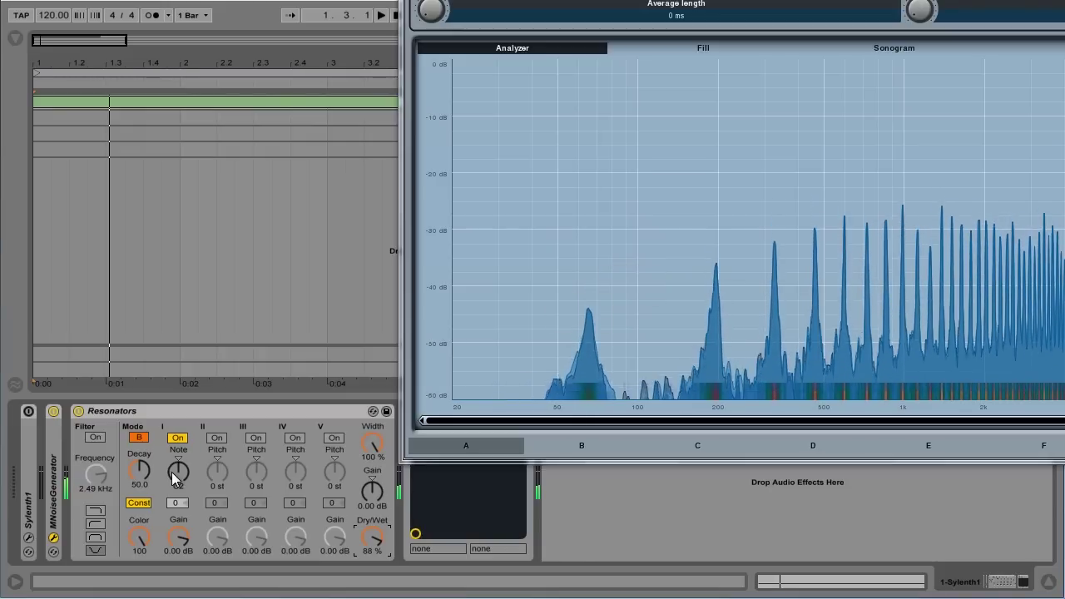
{"action": "mouse_move", "coordinate": [172, 472]}
{"action": "left_mouse_down"}
{"action": "mouse_move", "coordinate": [171, 453]}
{"action": "mouse_move", "coordinate": [172, 473]}
{"action": "left_mouse_up"}
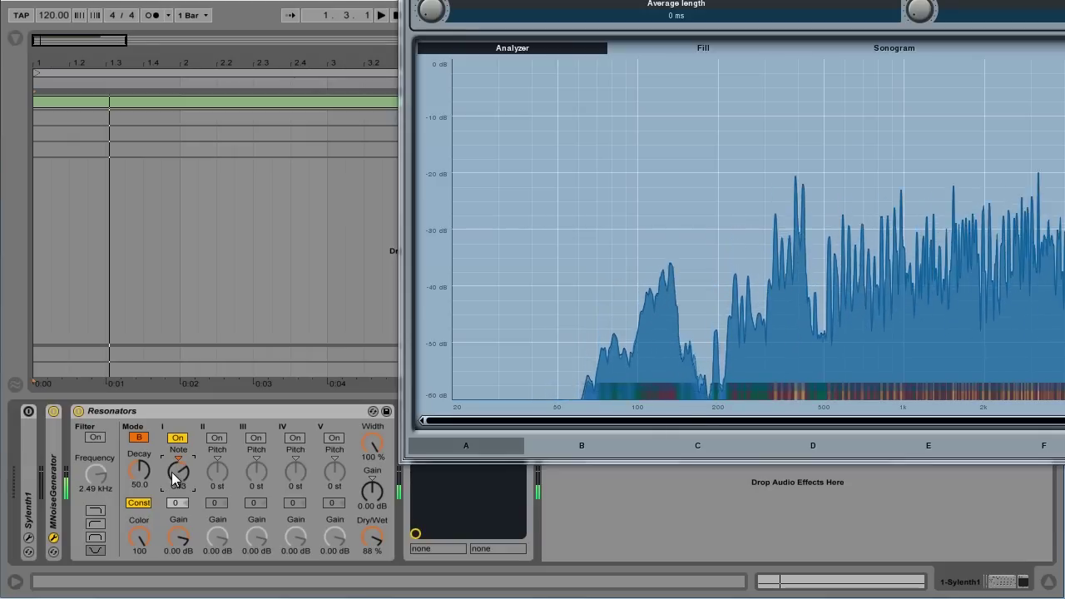
{"action": "mouse_move", "coordinate": [756, 258]}
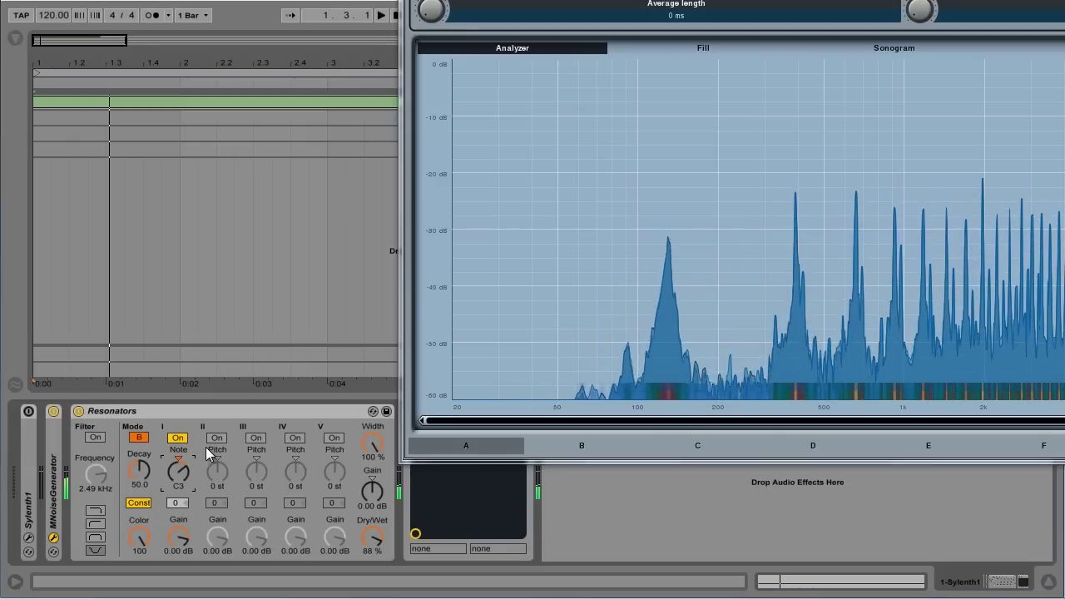
{"action": "mouse_move", "coordinate": [639, 304]}
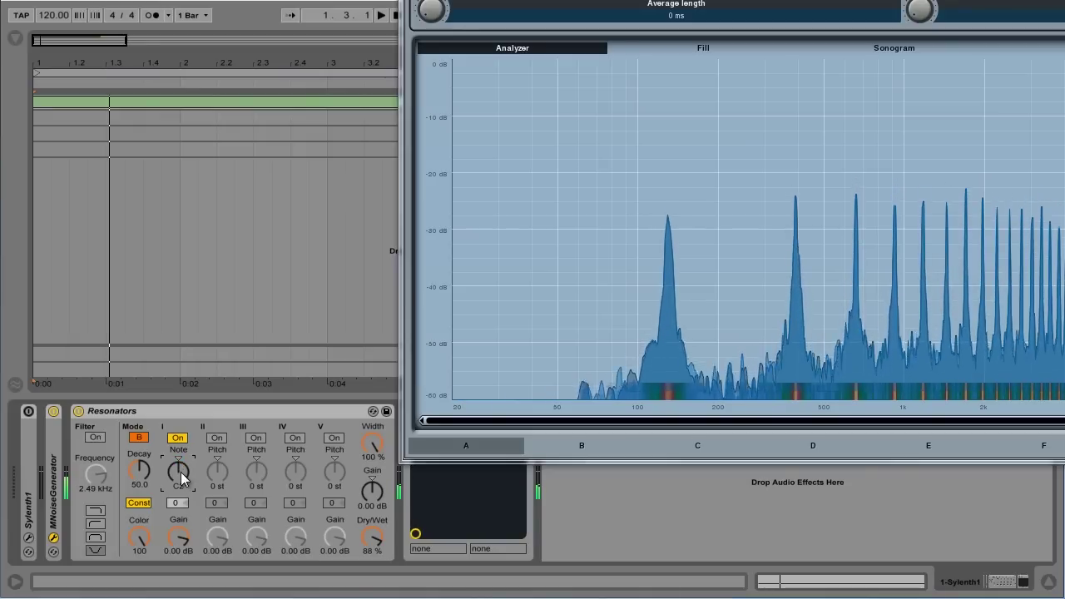
{"action": "left_click_drag", "start_coordinate": [180, 472], "coordinate": [183, 486]}
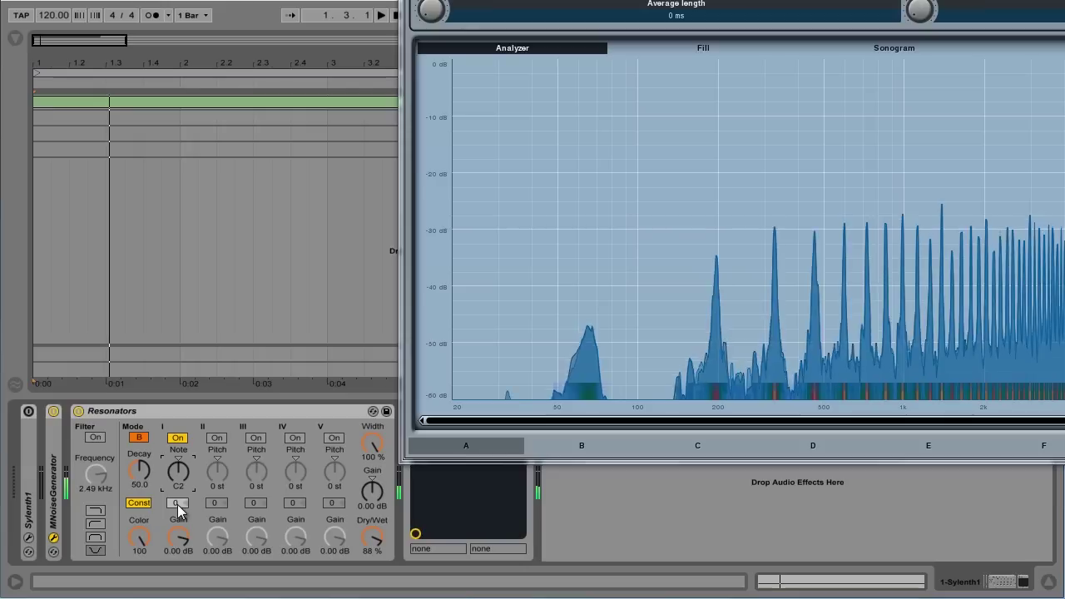
- Detune resonator I to -50 cents, return the detune to 0, and try its gain control
{"action": "left_click", "coordinate": [177, 504]}
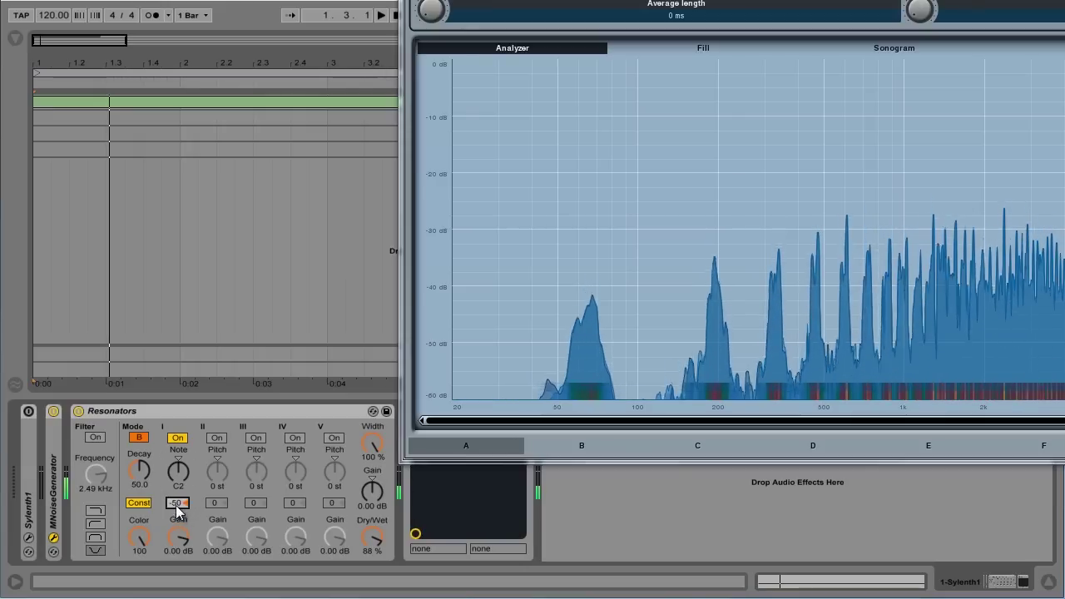
{"action": "left_click_drag", "start_coordinate": [176, 503], "coordinate": [175, 503]}
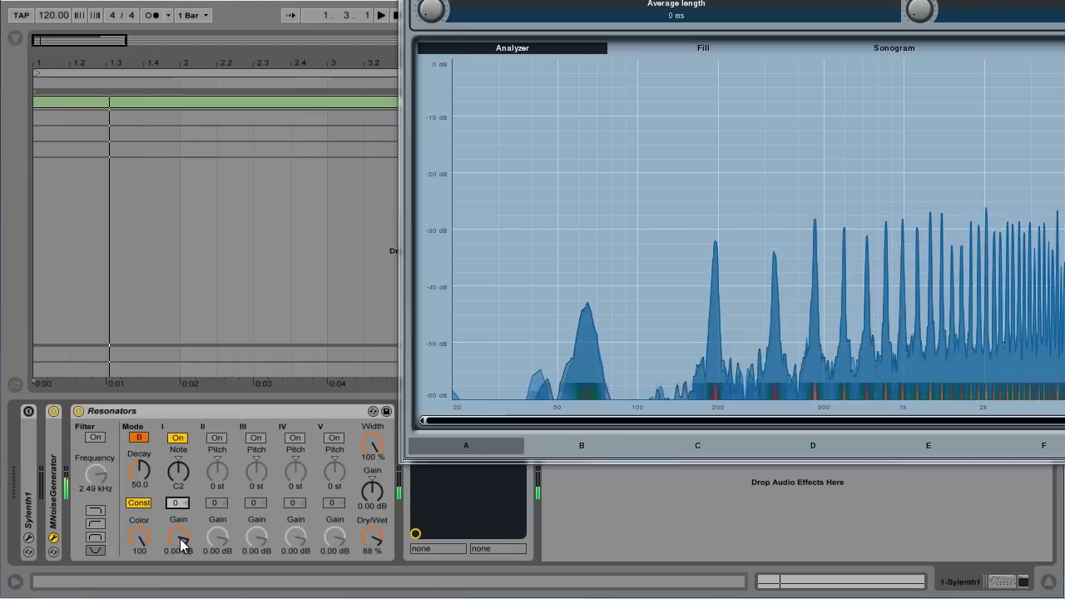
{"action": "left_click_drag", "start_coordinate": [183, 545], "coordinate": [184, 545]}
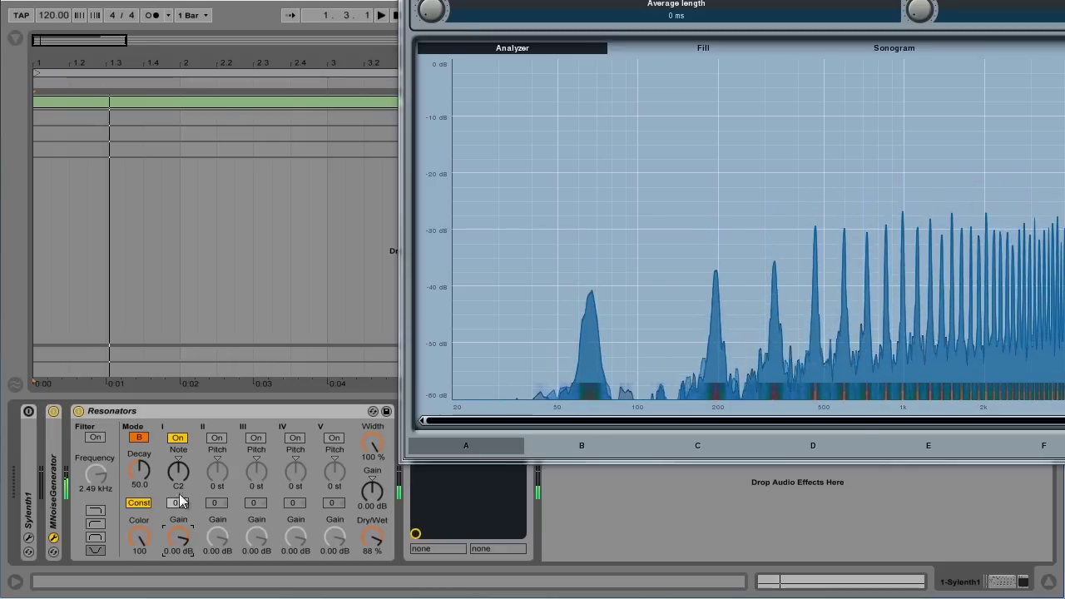
- Disable resonator I and audition resonators II, IV, III and V one at a time, leaving only resonator II enabled
{"action": "left_click", "coordinate": [179, 442]}
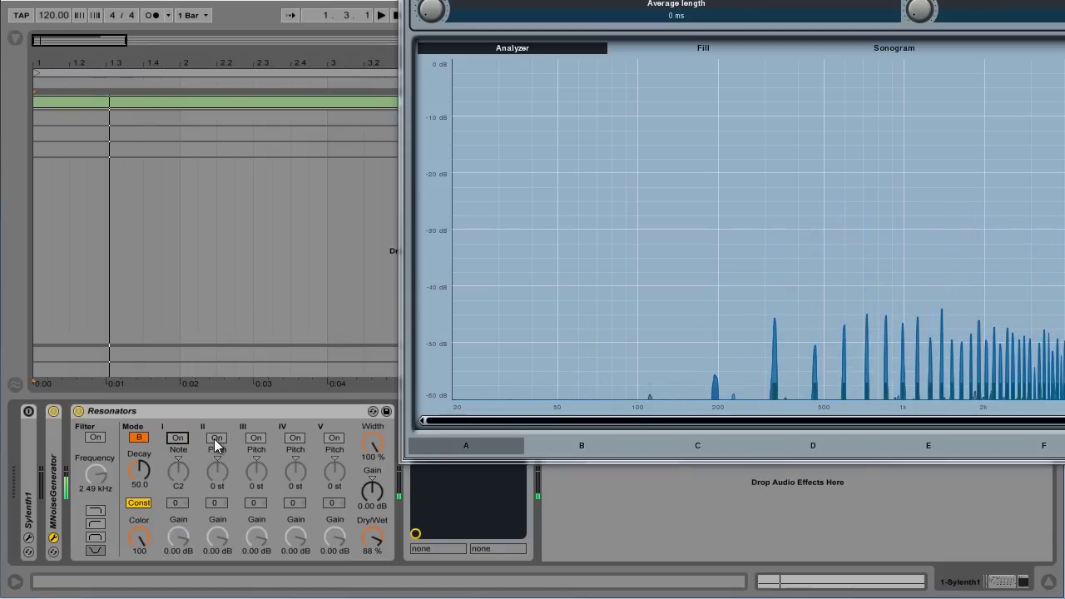
{"action": "left_click", "coordinate": [217, 438]}
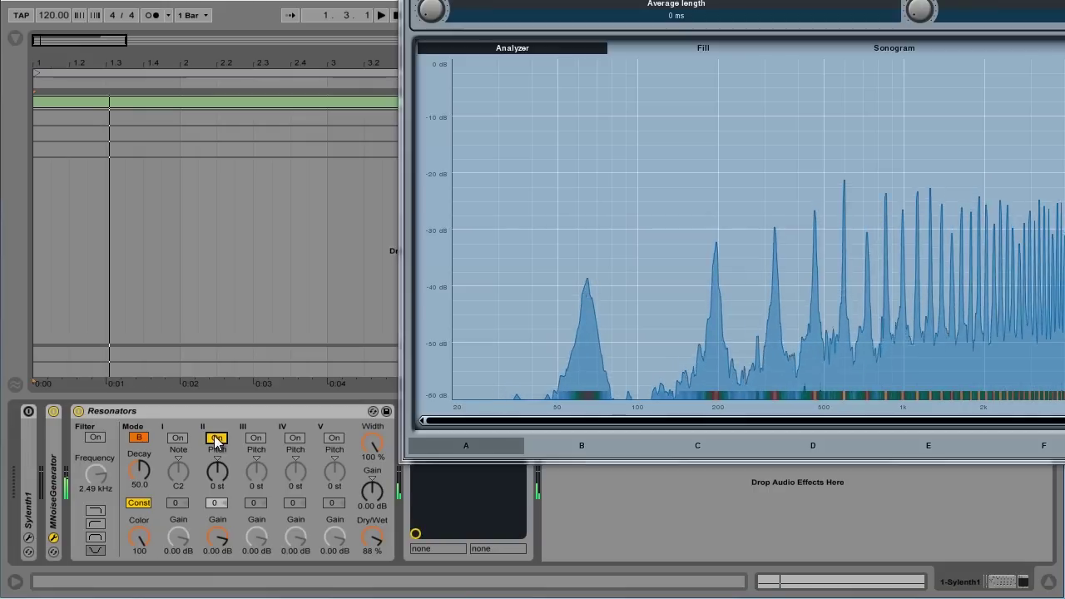
{"action": "left_click", "coordinate": [217, 438]}
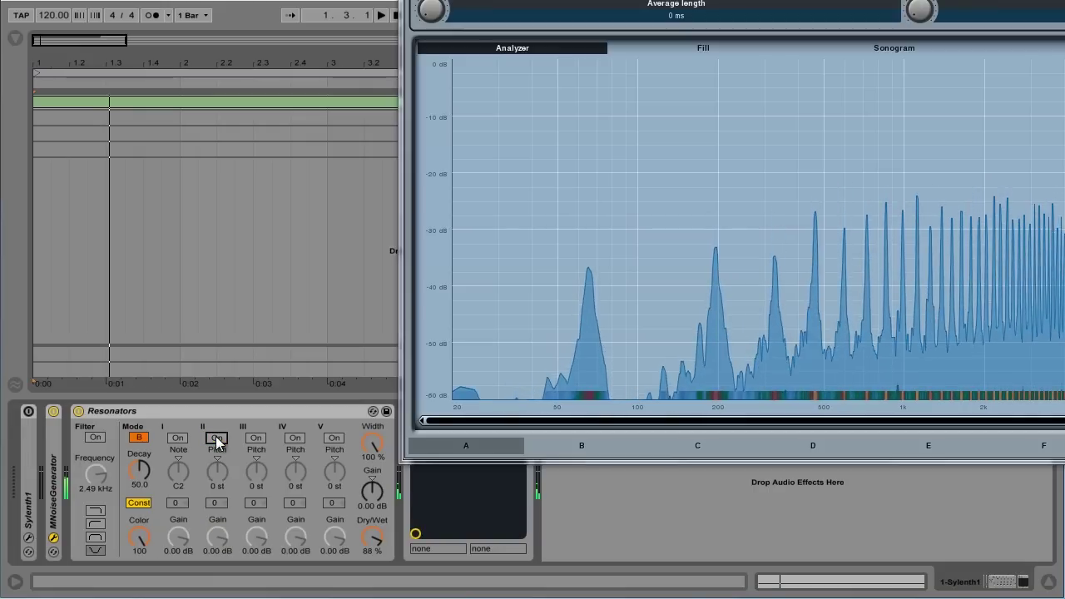
{"action": "left_click", "coordinate": [296, 439]}
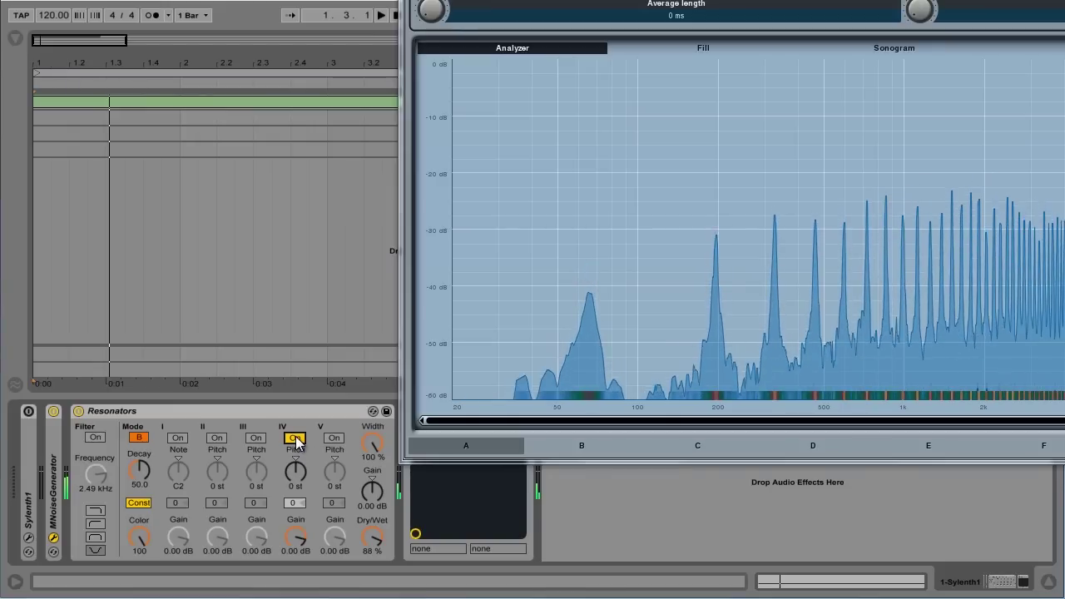
{"action": "left_click", "coordinate": [295, 438]}
{"action": "left_click", "coordinate": [257, 438]}
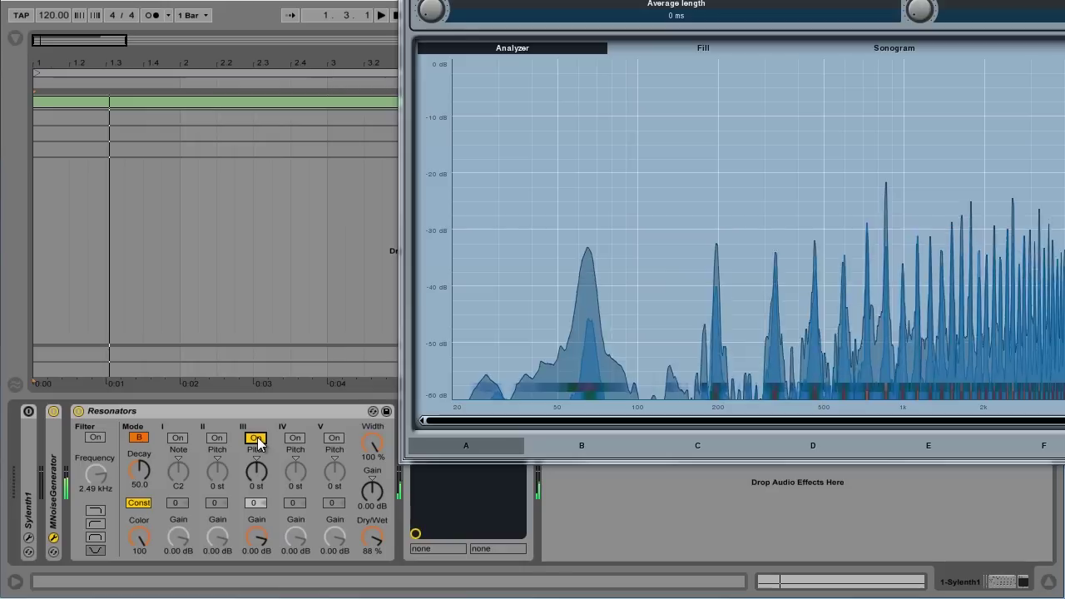
{"action": "left_click", "coordinate": [334, 441]}
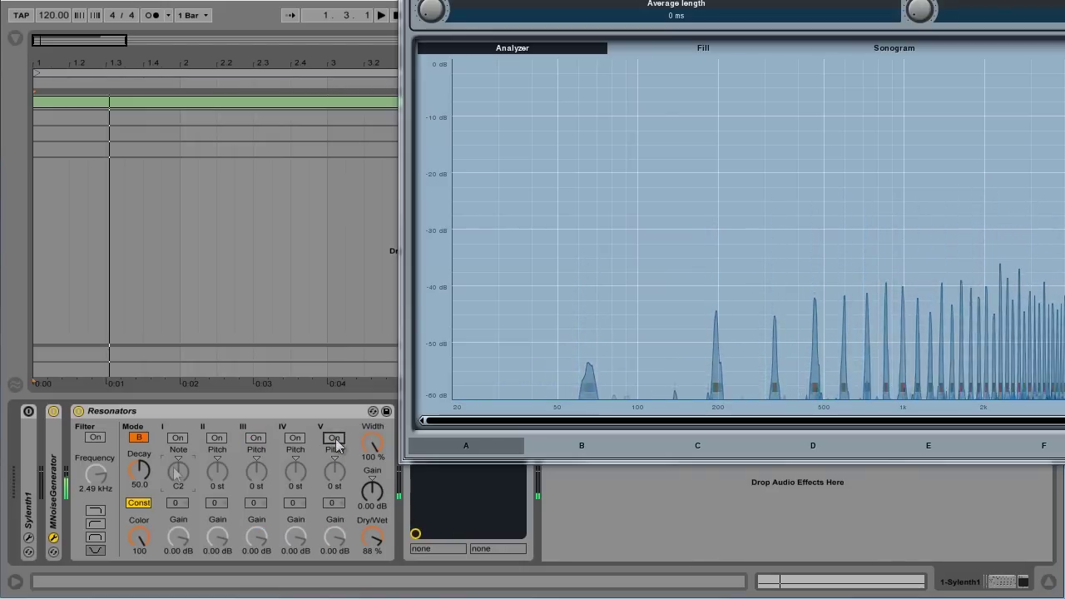
{"action": "left_click", "coordinate": [217, 440]}
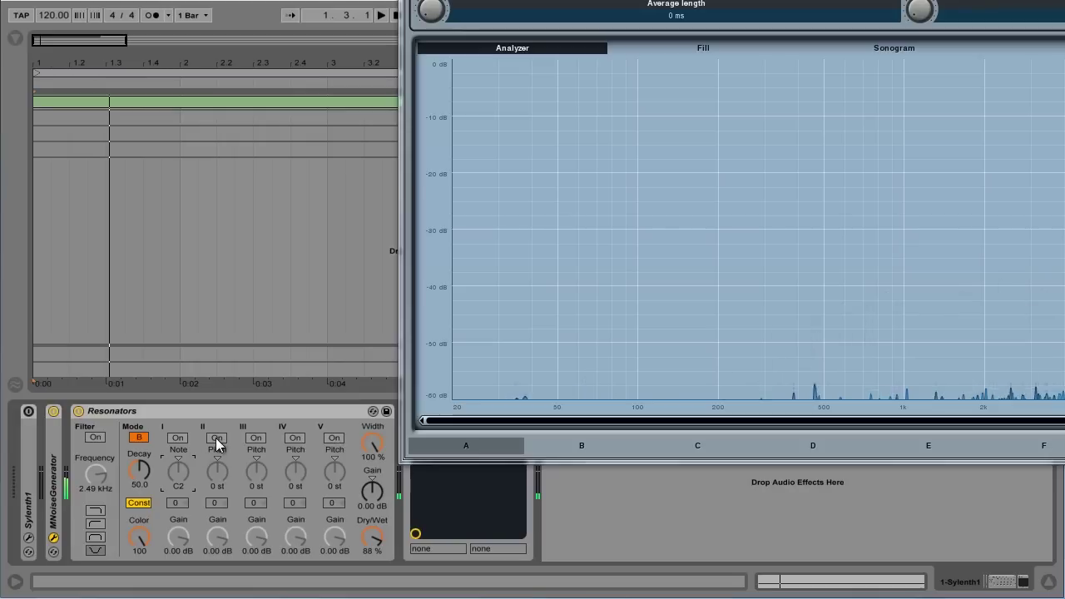
{"action": "left_click", "coordinate": [216, 440]}
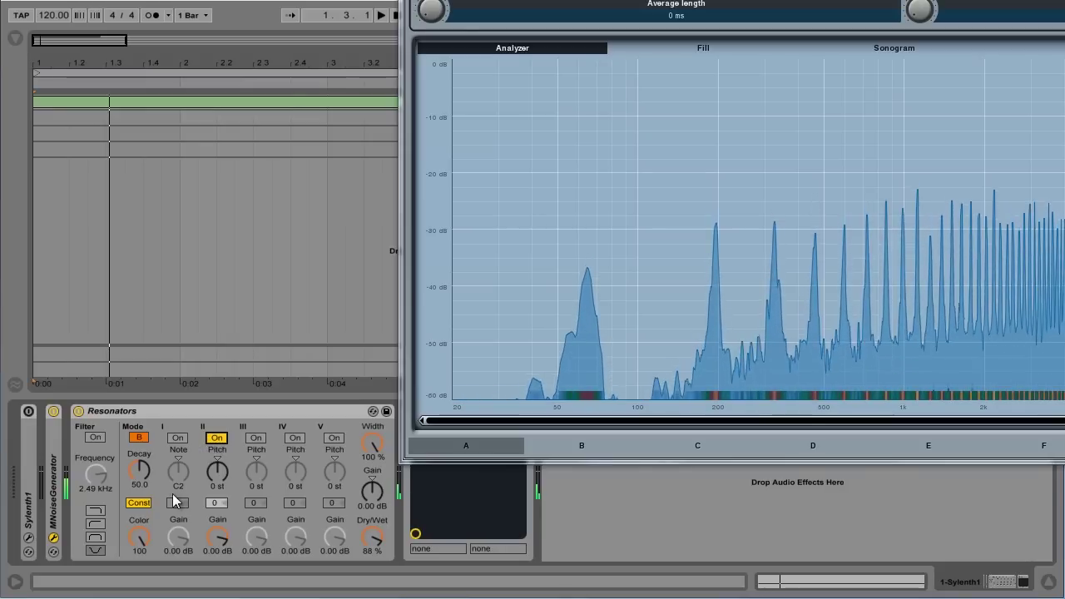
- Raise resonator I's note to C3 while resonator II plays, compare both resonators in the spectrum, and return the note to C2
{"action": "mouse_move", "coordinate": [609, 268]}
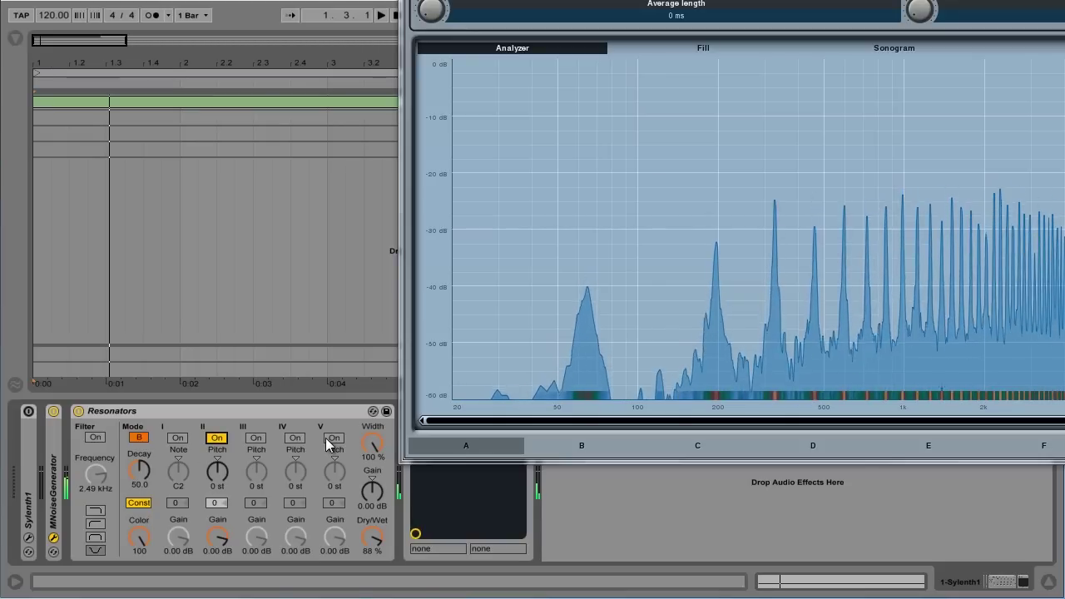
{"action": "left_click", "coordinate": [181, 476]}
{"action": "left_click_drag", "start_coordinate": [180, 475], "coordinate": [181, 476]}
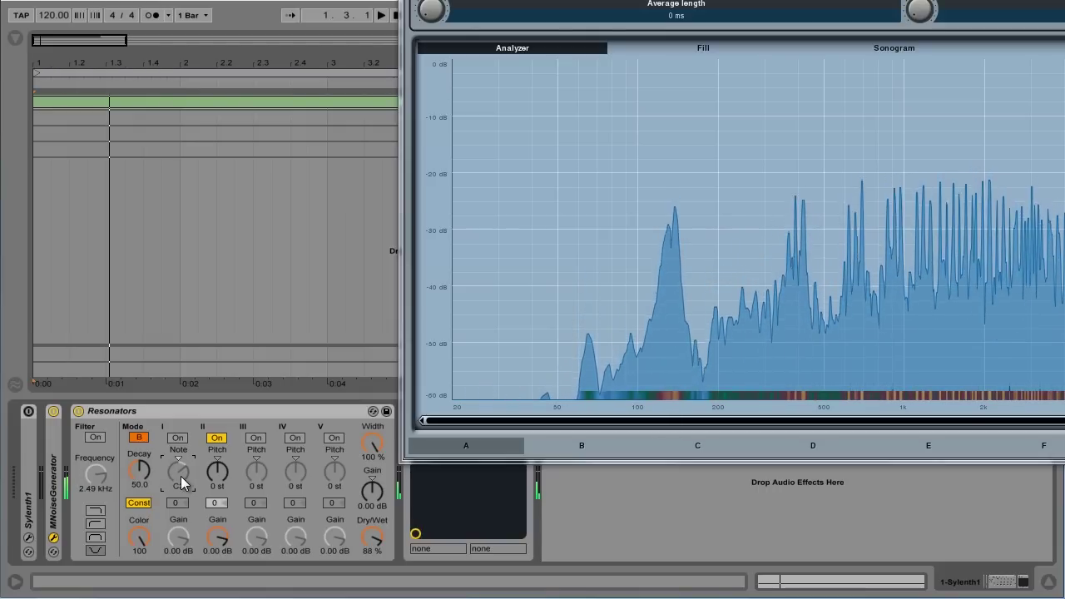
{"action": "mouse_move", "coordinate": [650, 260]}
{"action": "left_click", "coordinate": [215, 440]}
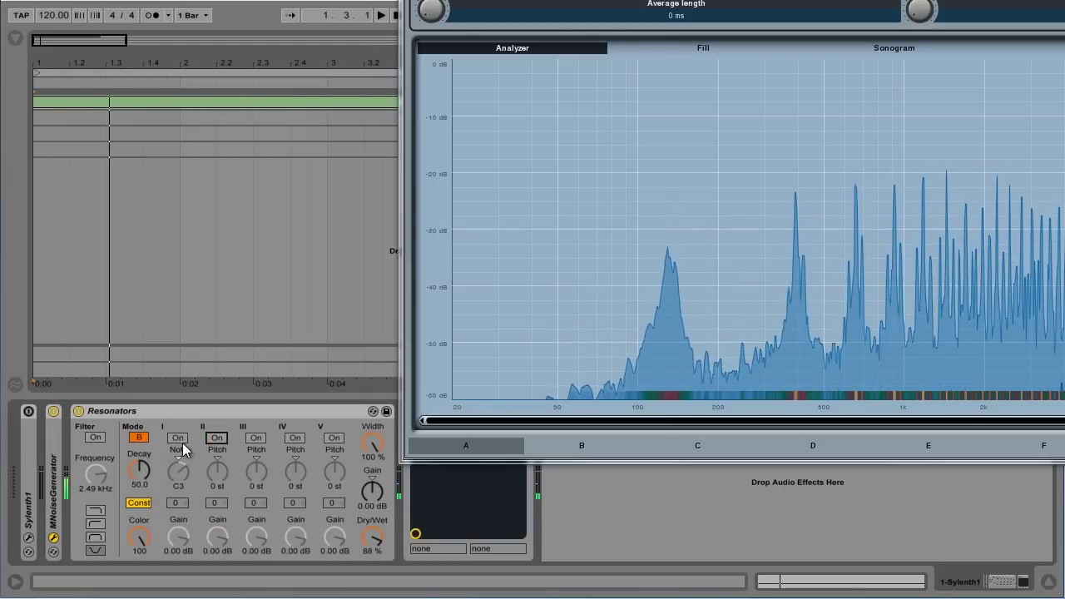
{"action": "left_click", "coordinate": [177, 440]}
{"action": "left_click", "coordinate": [176, 438]}
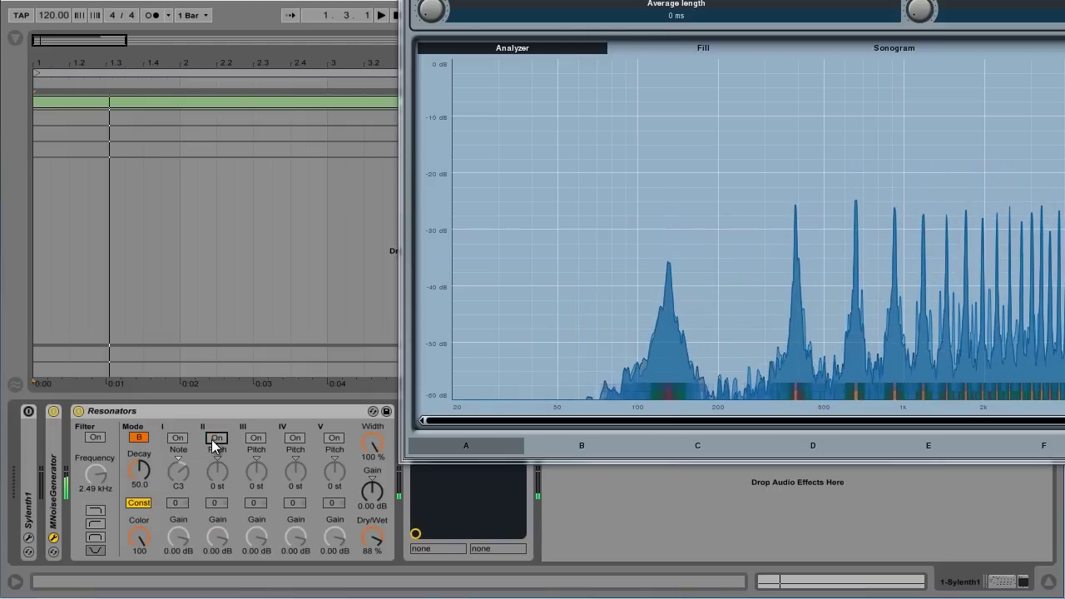
{"action": "left_click", "coordinate": [214, 439]}
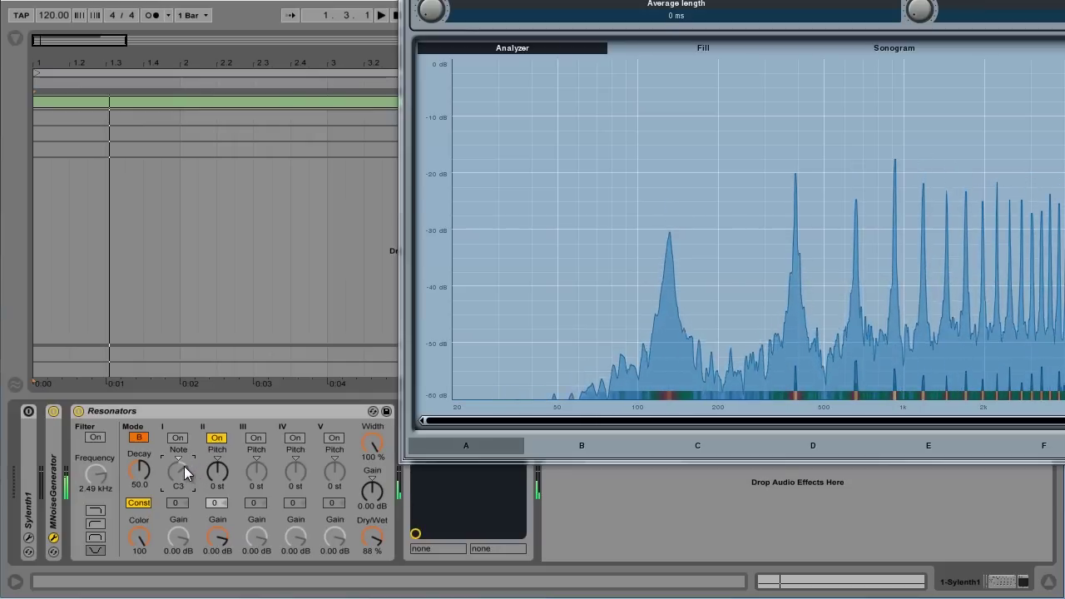
{"action": "left_click_drag", "start_coordinate": [184, 468], "coordinate": [183, 466]}
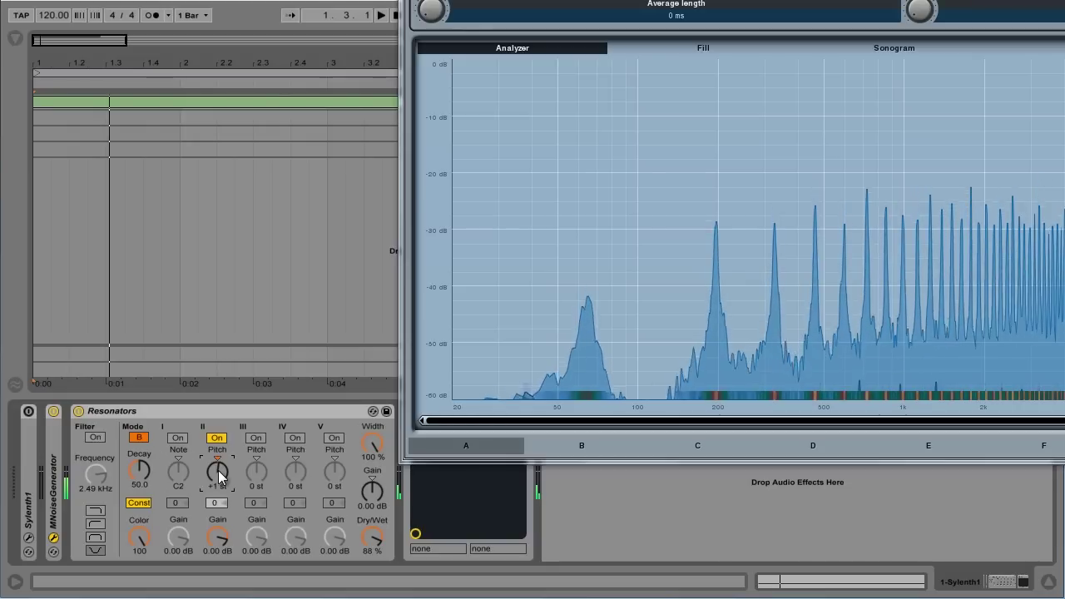
- Try small pitch offsets on resonator II, set its pitch to +12 st, and enable resonator I alongside it
{"action": "left_click_drag", "start_coordinate": [218, 472], "coordinate": [219, 467]}
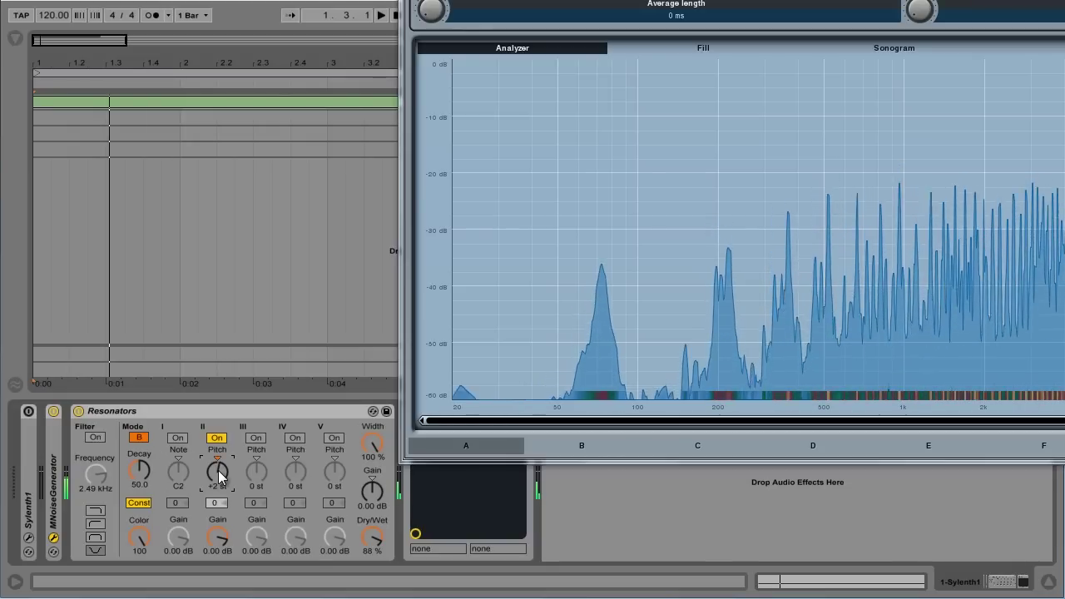
{"action": "left_click_drag", "start_coordinate": [219, 472], "coordinate": [220, 476]}
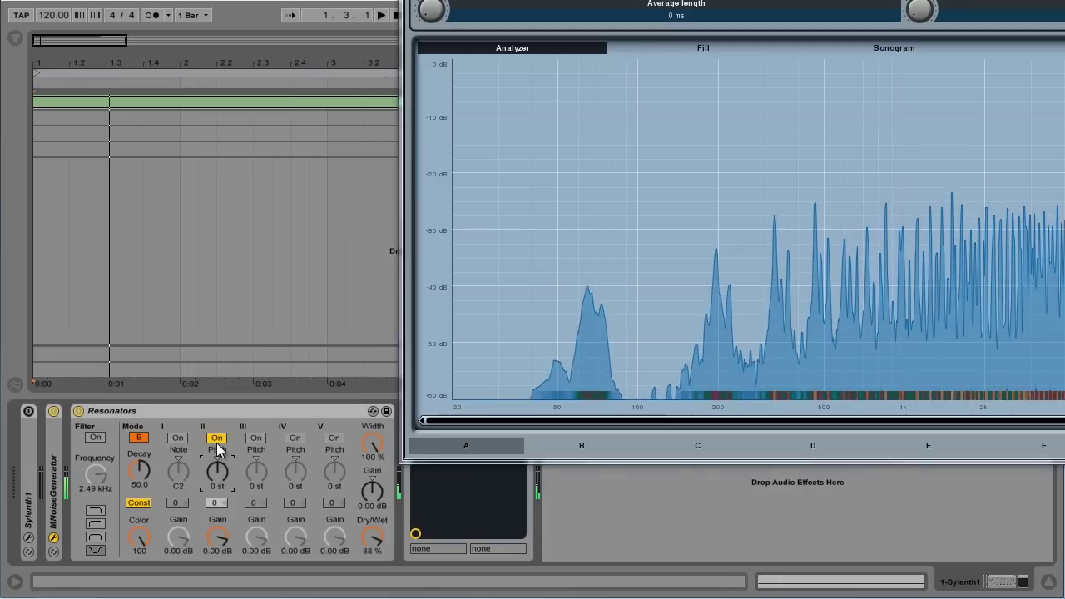
{"action": "left_click", "coordinate": [216, 439]}
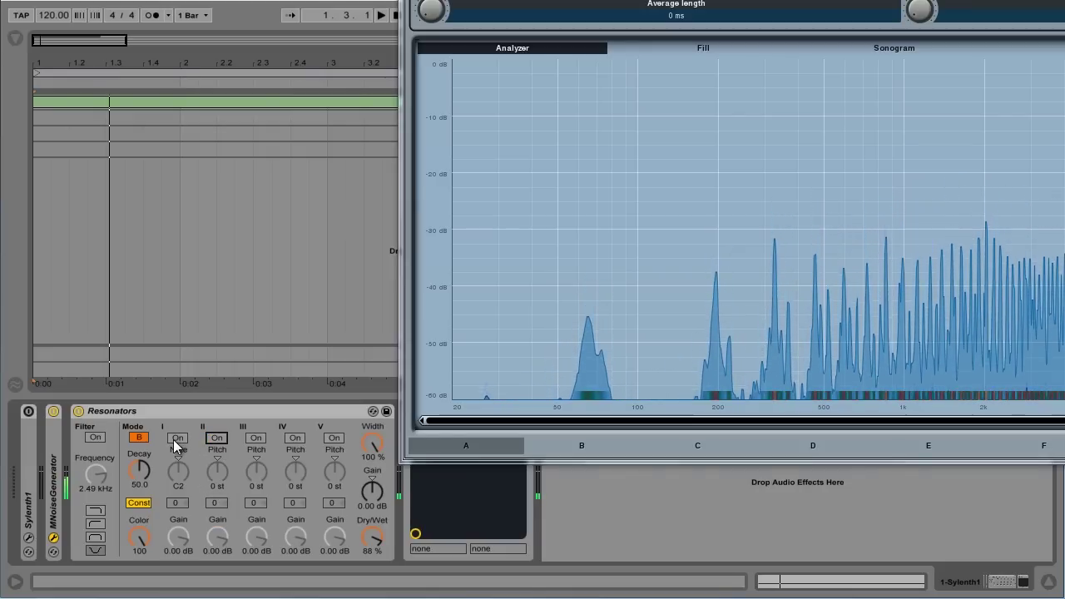
{"action": "left_click", "coordinate": [216, 439]}
{"action": "left_click_drag", "start_coordinate": [216, 471], "coordinate": [213, 471]}
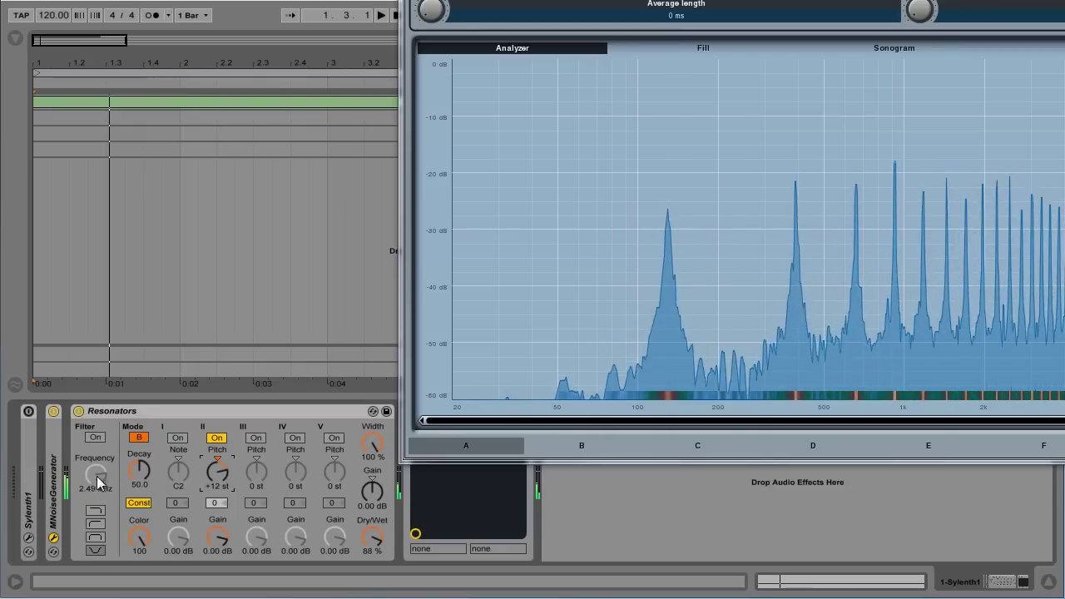
{"action": "left_click", "coordinate": [177, 437]}
{"action": "left_click", "coordinate": [216, 438]}
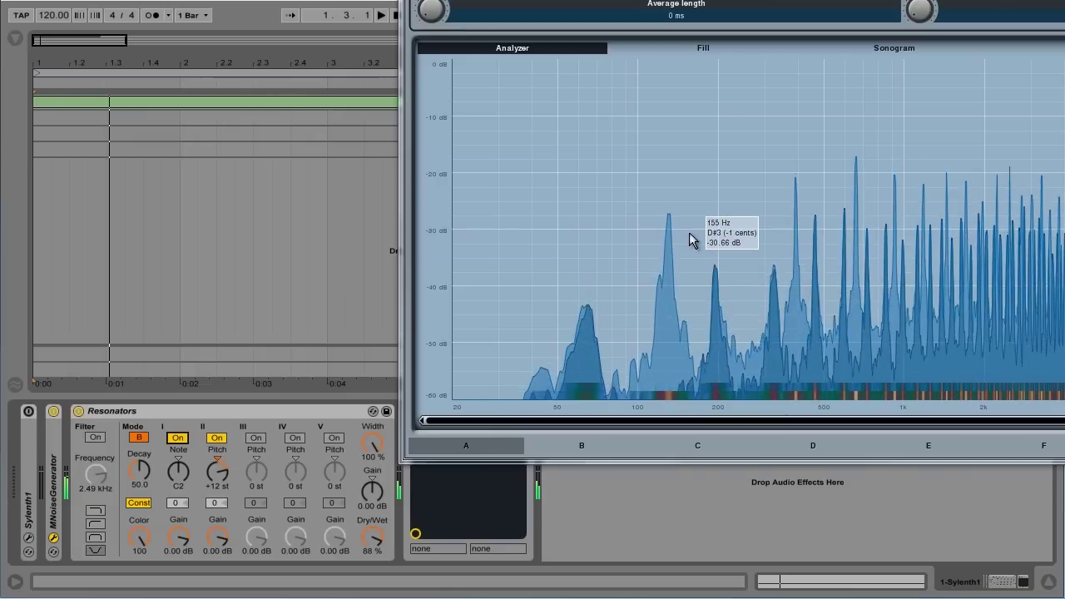
- Add resonator III at -12 st to resonators I and II, lowering the gains to -5.74 dB on II and -6.70 dB on III
{"action": "left_click", "coordinate": [259, 439]}
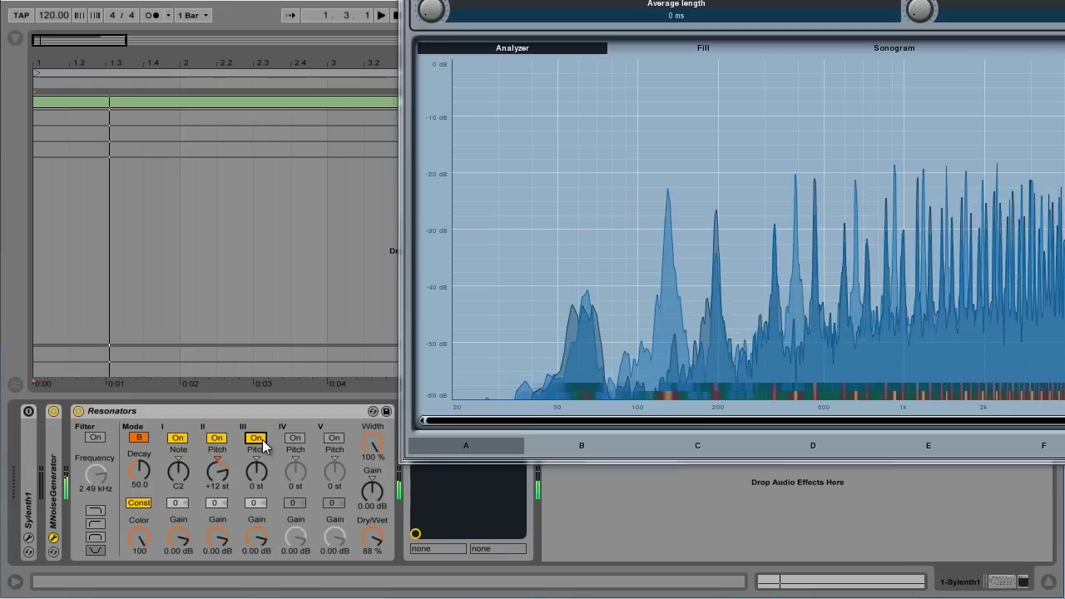
{"action": "left_click", "coordinate": [218, 438]}
{"action": "left_click", "coordinate": [179, 438]}
{"action": "mouse_move", "coordinate": [256, 476]}
{"action": "left_mouse_down"}
{"action": "mouse_move", "coordinate": [256, 499]}
{"action": "mouse_move", "coordinate": [255, 474]}
{"action": "left_mouse_up"}
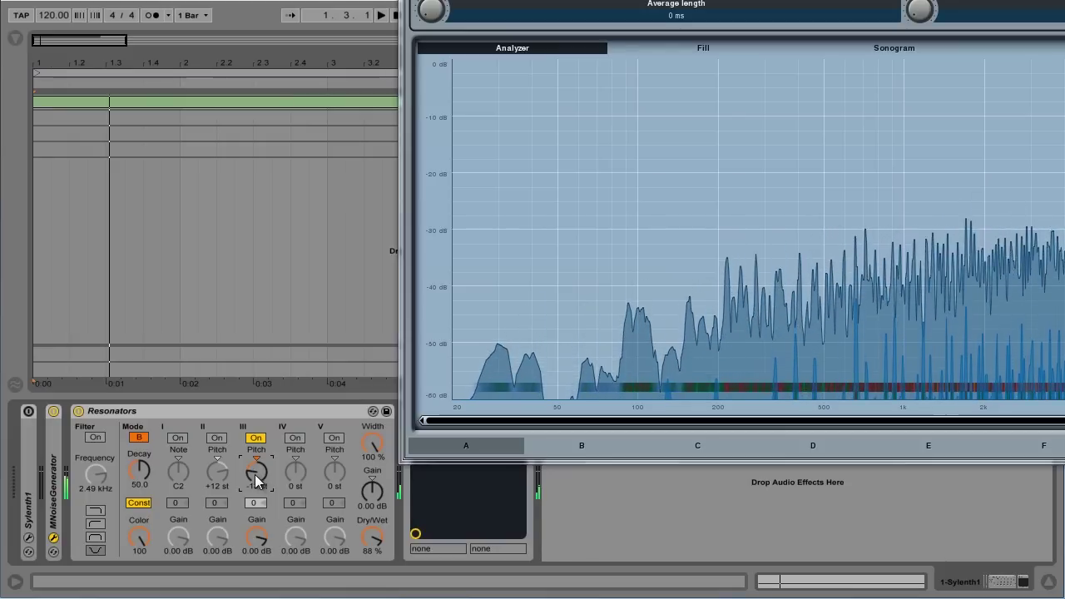
{"action": "left_click", "coordinate": [216, 437]}
{"action": "left_click", "coordinate": [184, 437]}
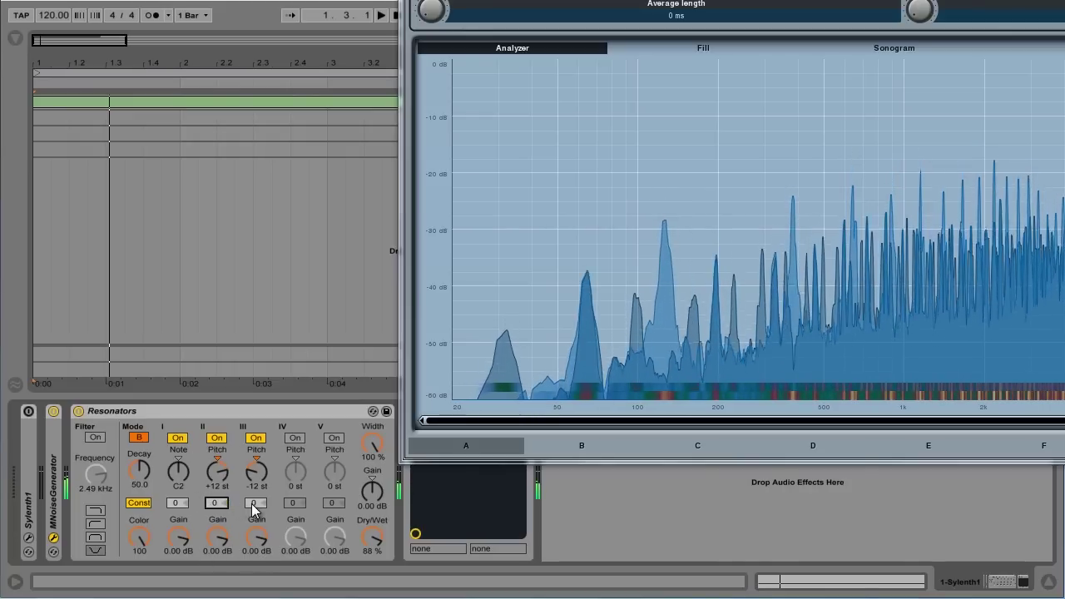
{"action": "mouse_move", "coordinate": [258, 537]}
{"action": "left_mouse_down"}
{"action": "mouse_move", "coordinate": [259, 547]}
{"action": "mouse_move", "coordinate": [223, 549]}
{"action": "mouse_move", "coordinate": [257, 535]}
{"action": "left_mouse_up"}
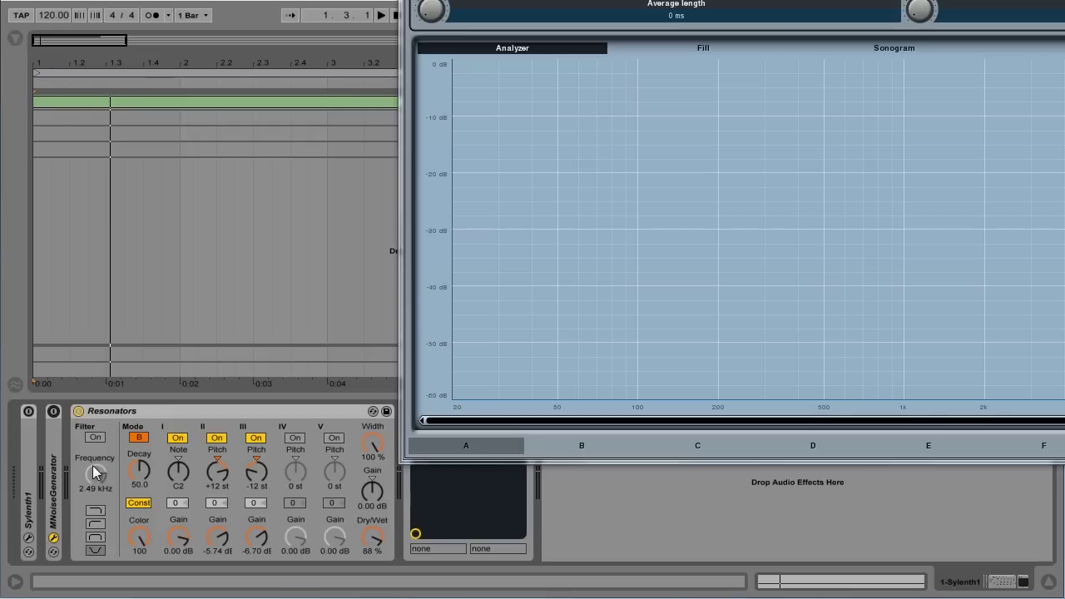
- Activate MNoiseGenerator, try Dry/Wet at 69%, and deactivate the noise again
{"action": "left_click", "coordinate": [52, 412]}
{"action": "mouse_move", "coordinate": [373, 529]}
{"action": "left_mouse_down"}
{"action": "mouse_move", "coordinate": [373, 559]}
{"action": "mouse_move", "coordinate": [382, 535]}
{"action": "left_mouse_up"}
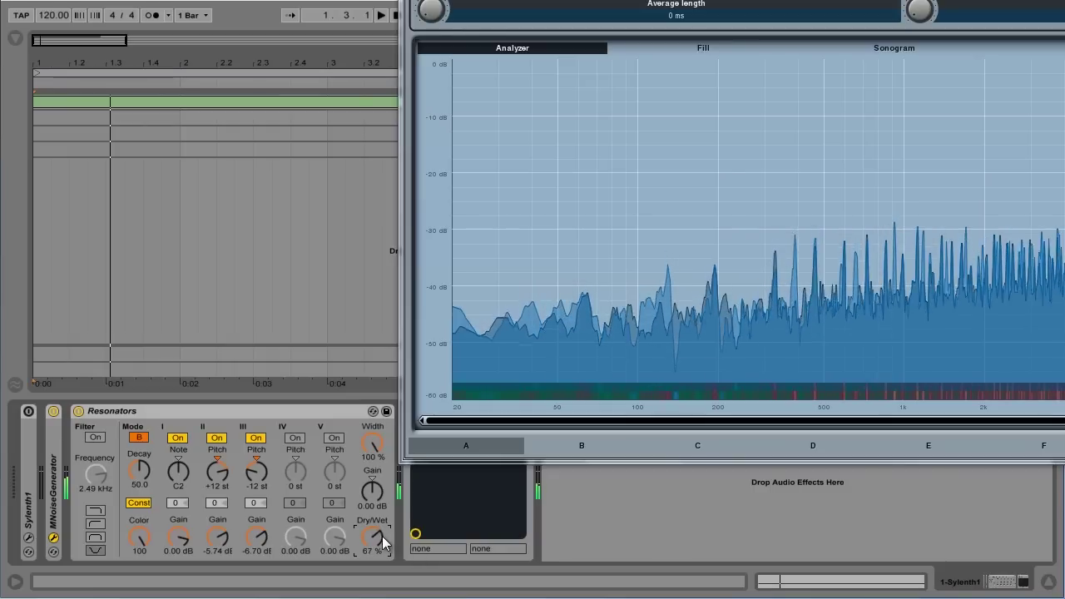
{"action": "left_click", "coordinate": [53, 412]}
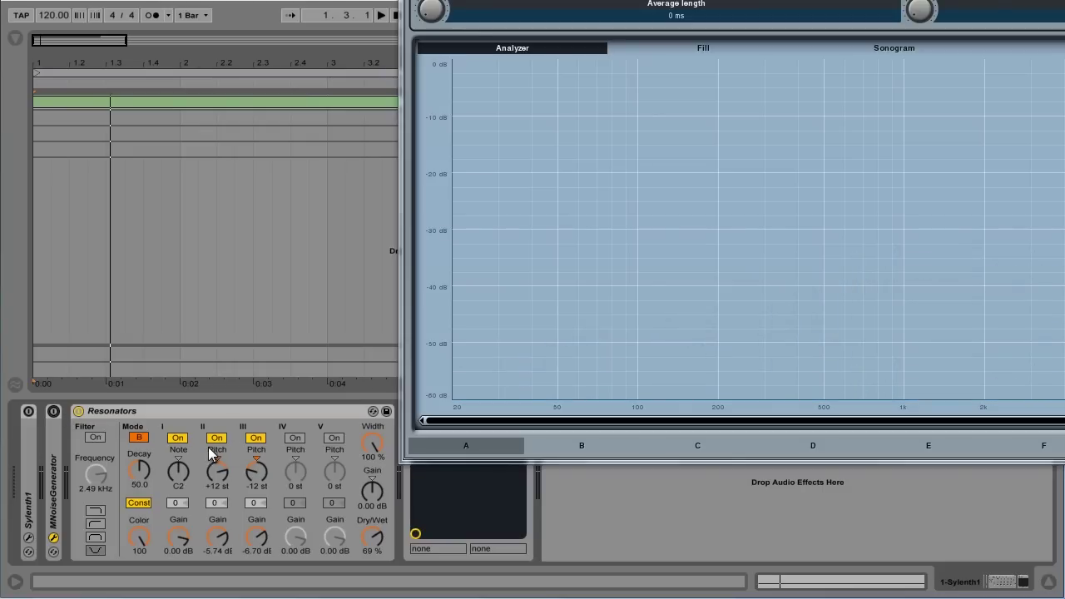
- Disable resonators II and III, reactivate MNoiseGenerator, and set Dry/Wet to 95%
{"action": "left_click", "coordinate": [254, 439]}
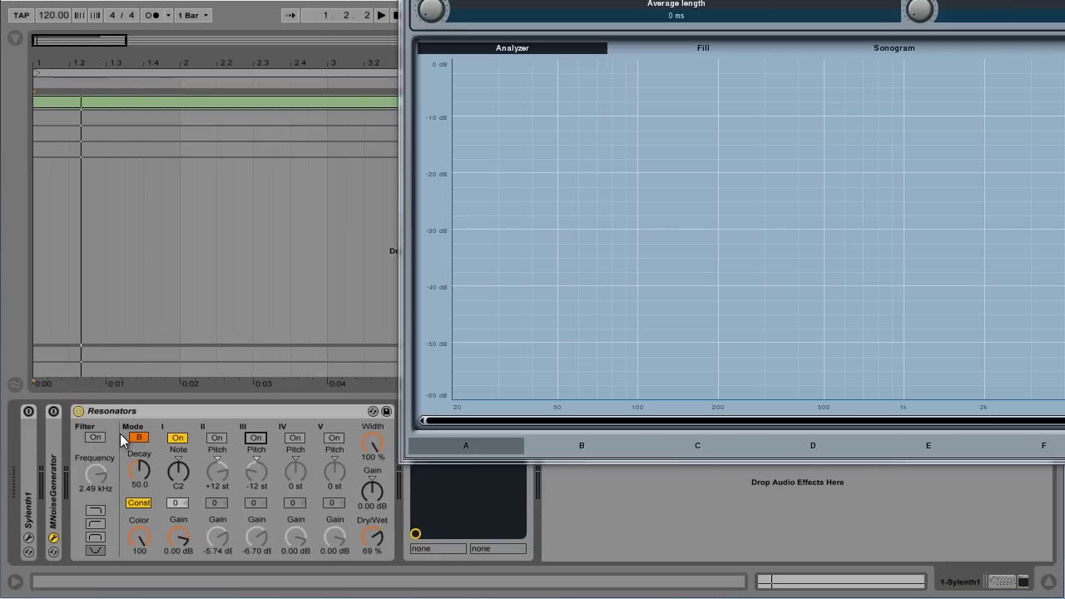
{"action": "left_click", "coordinate": [54, 413]}
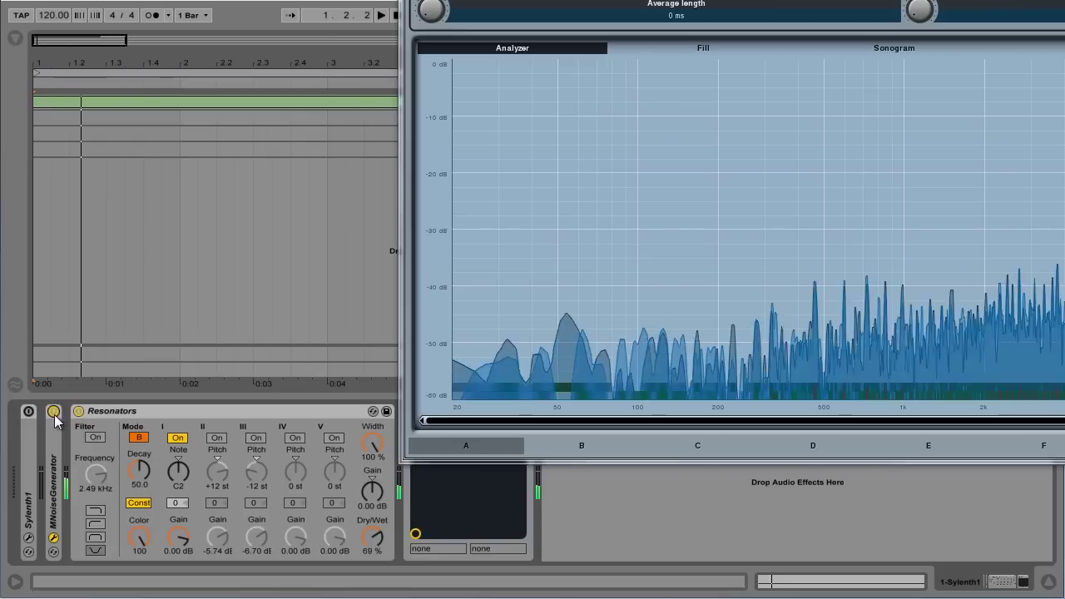
{"action": "left_click_drag", "start_coordinate": [377, 546], "coordinate": [376, 545]}
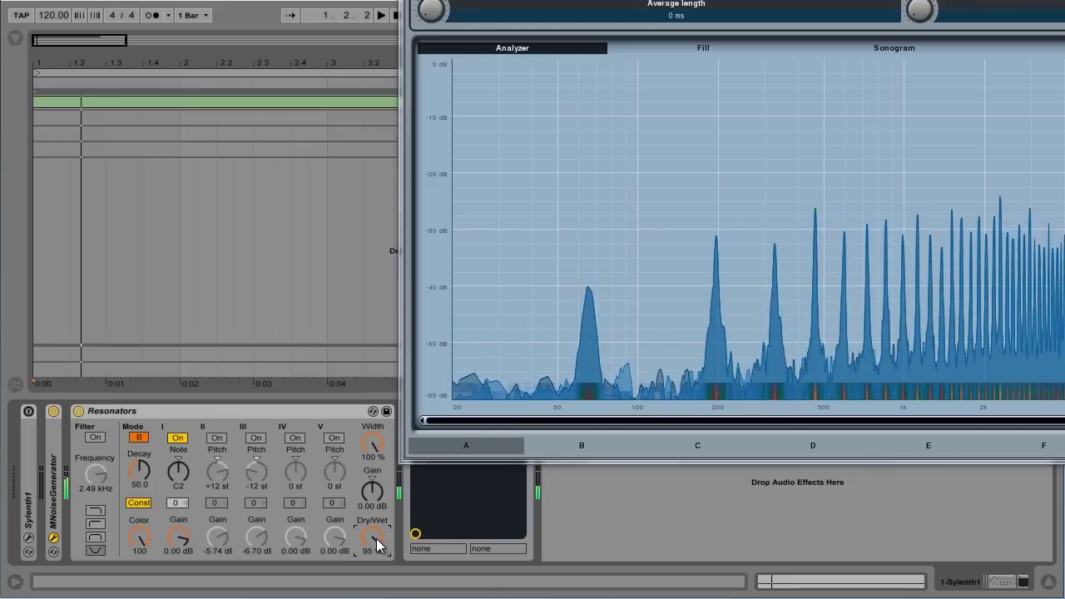
- Switch the Resonators mode back and forth between B and A to compare their harmonics, ending in mode A
{"action": "left_click", "coordinate": [139, 440]}
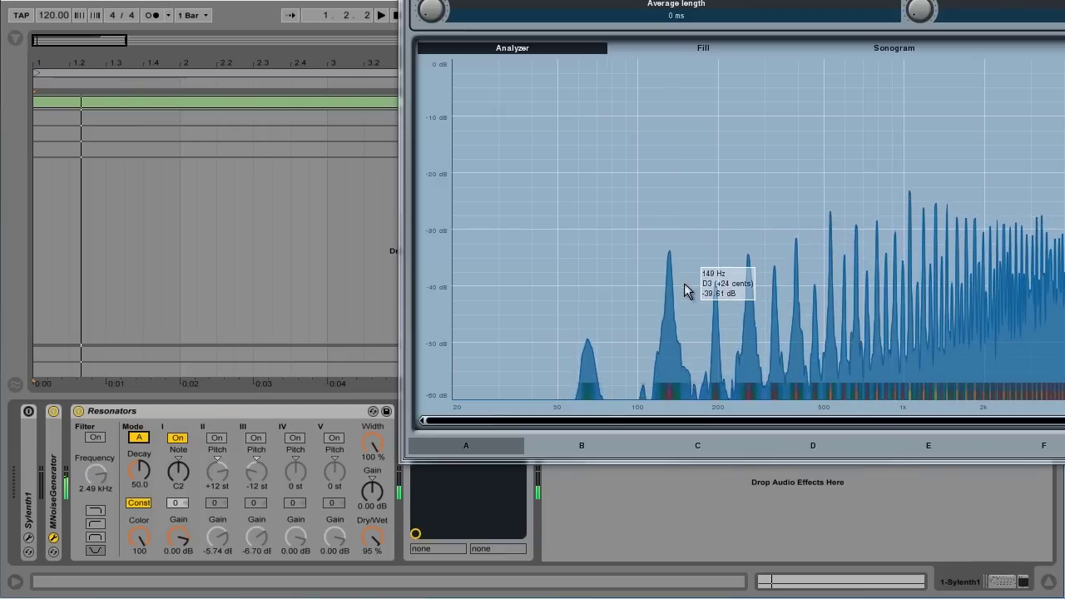
{"action": "left_click", "coordinate": [139, 438]}
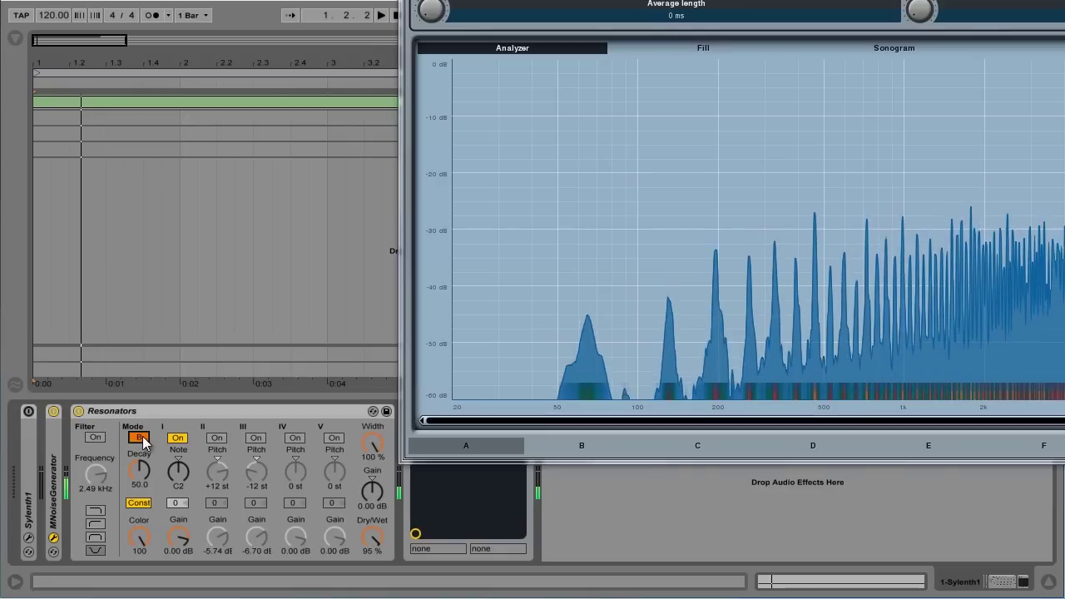
{"action": "left_click", "coordinate": [139, 439]}
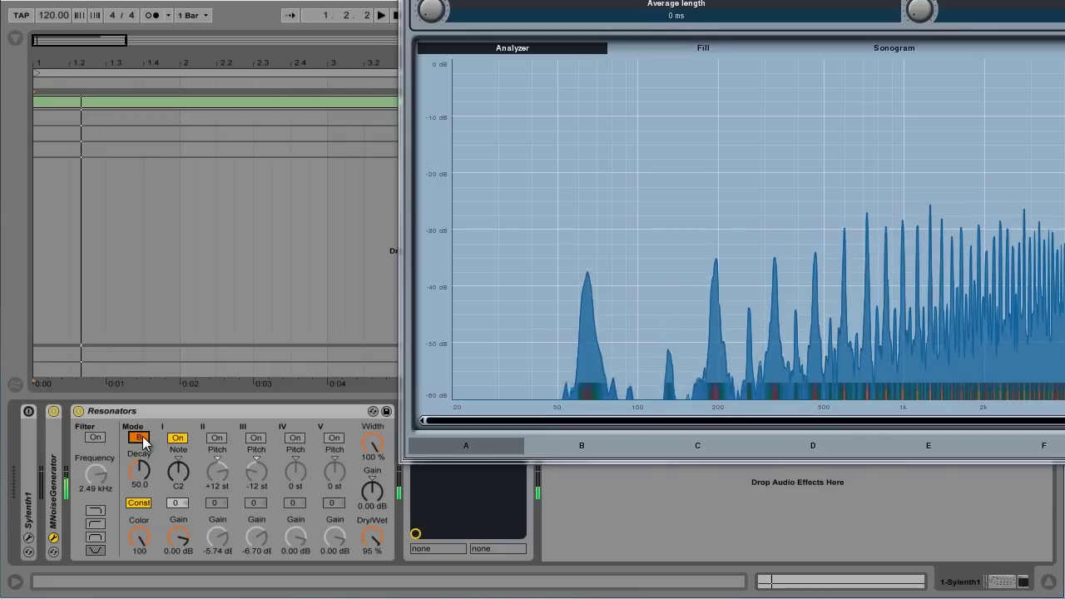
{"action": "left_click", "coordinate": [139, 439]}
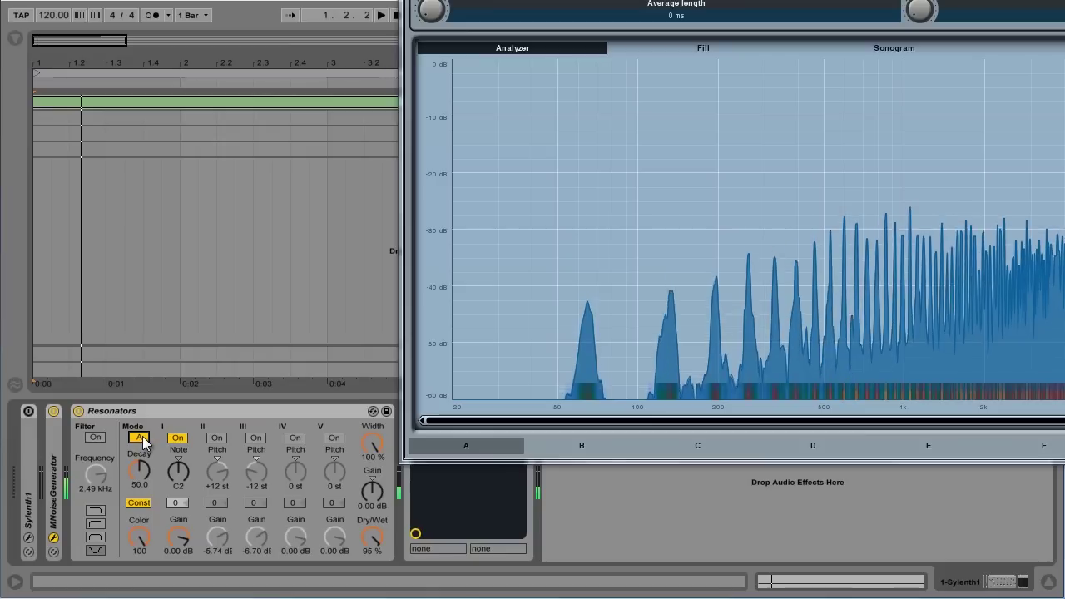
- Switch Resonators to mode B, set Decay to 100, and audition it with bursts from MNoiseGenerator
{"action": "left_click", "coordinate": [55, 411]}
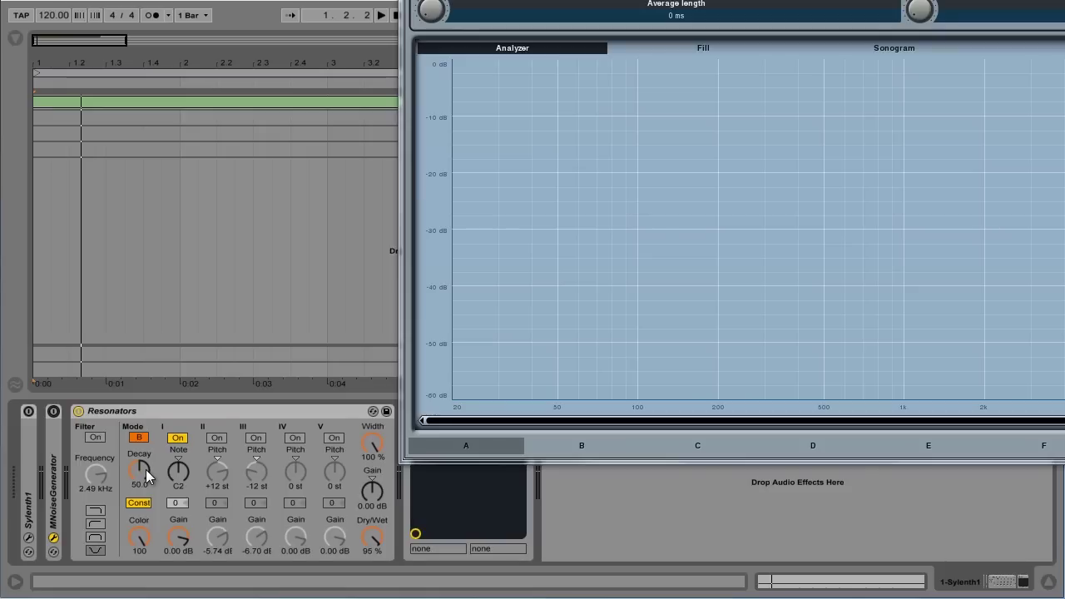
{"action": "left_click_drag", "start_coordinate": [146, 469], "coordinate": [87, 435]}
{"action": "left_click", "coordinate": [52, 411]}
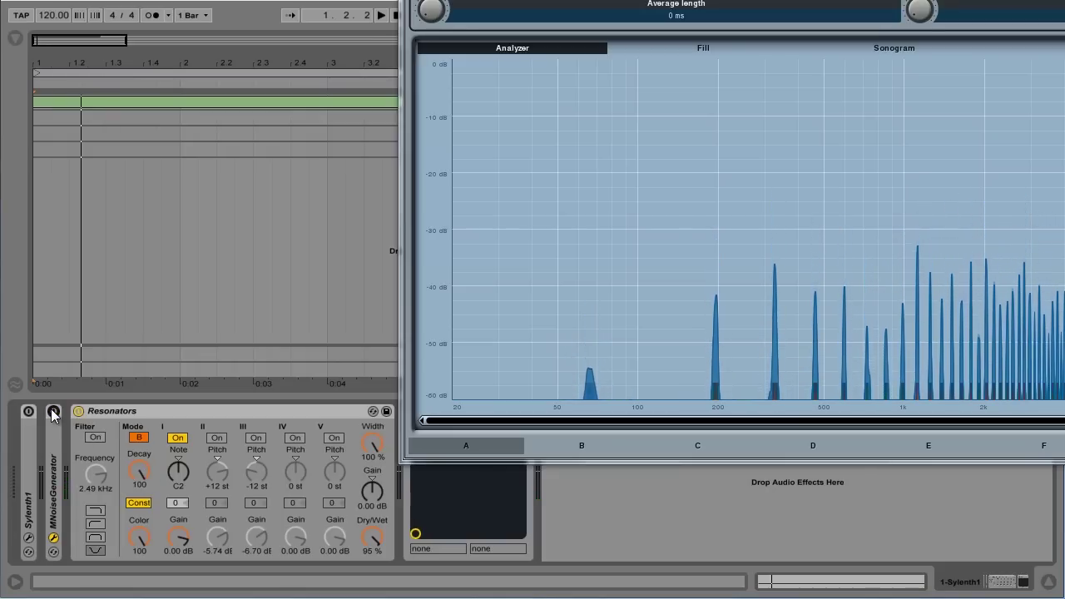
{"action": "left_click", "coordinate": [53, 412]}
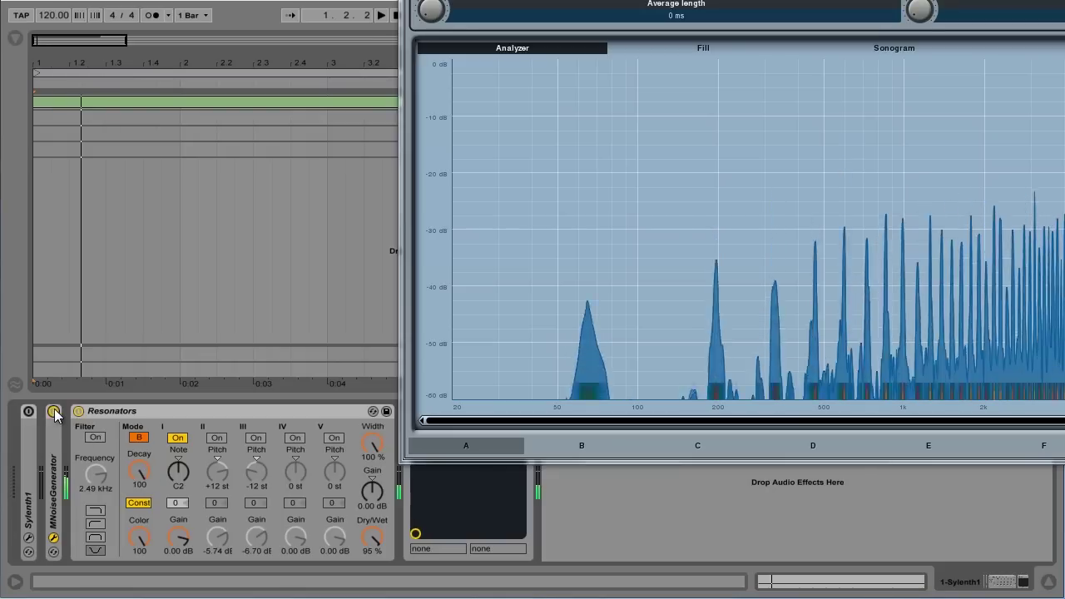
- Try Decay at 19.0 in mode B and audition it with a short noise burst
{"action": "left_click_drag", "start_coordinate": [147, 473], "coordinate": [146, 473]}
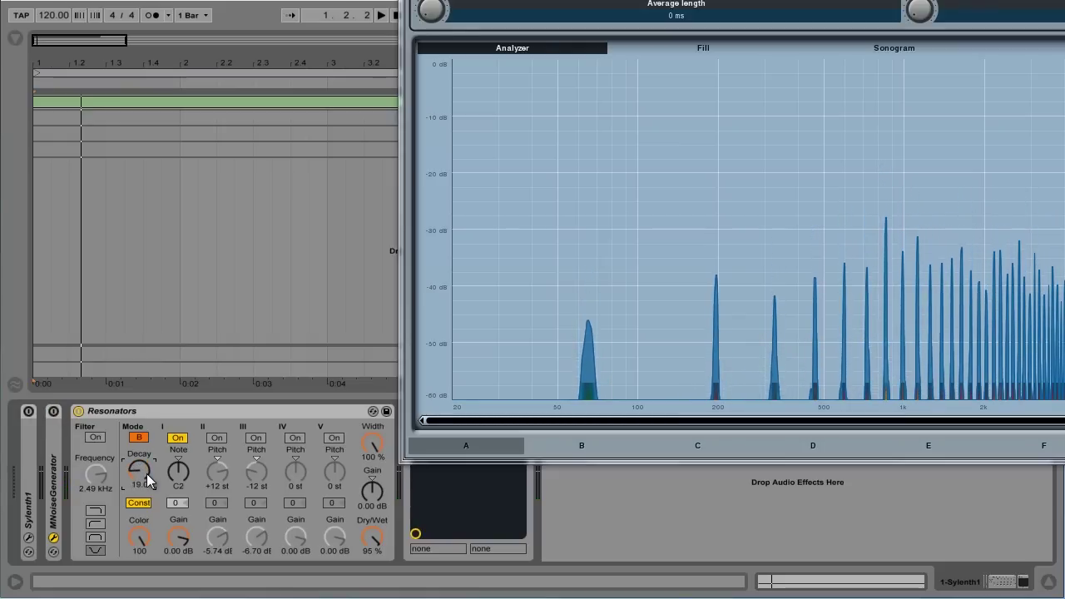
{"action": "left_click", "coordinate": [55, 412]}
{"action": "left_click", "coordinate": [55, 412]}
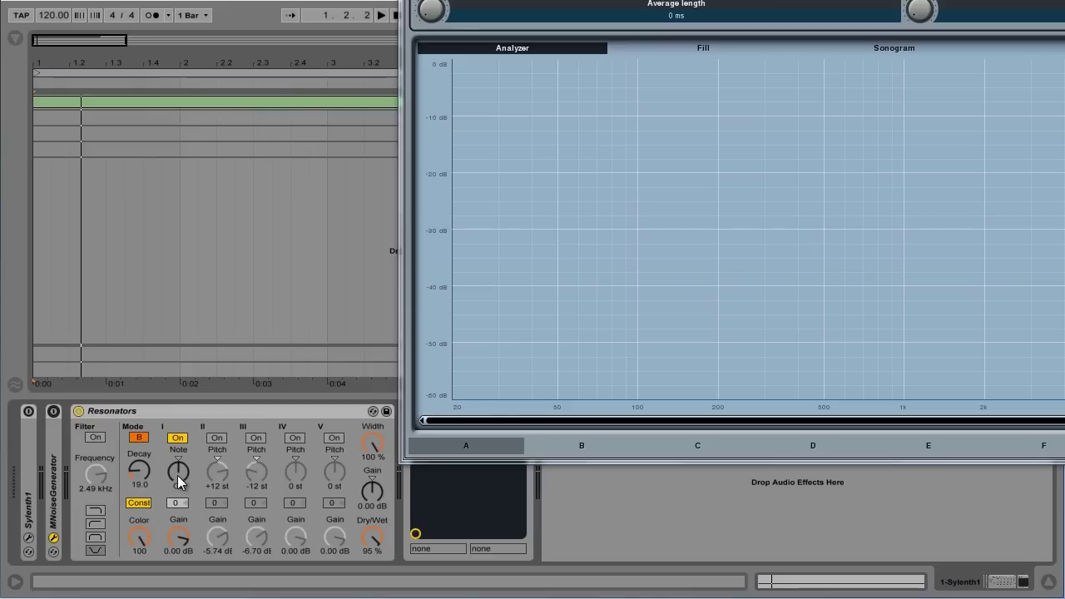
- Set Decay back to 100, lower resonator I's note to C-1, and audition it with noise bursts
{"action": "left_click_drag", "start_coordinate": [141, 475], "coordinate": [141, 469]}
{"action": "left_click_drag", "start_coordinate": [181, 475], "coordinate": [182, 508]}
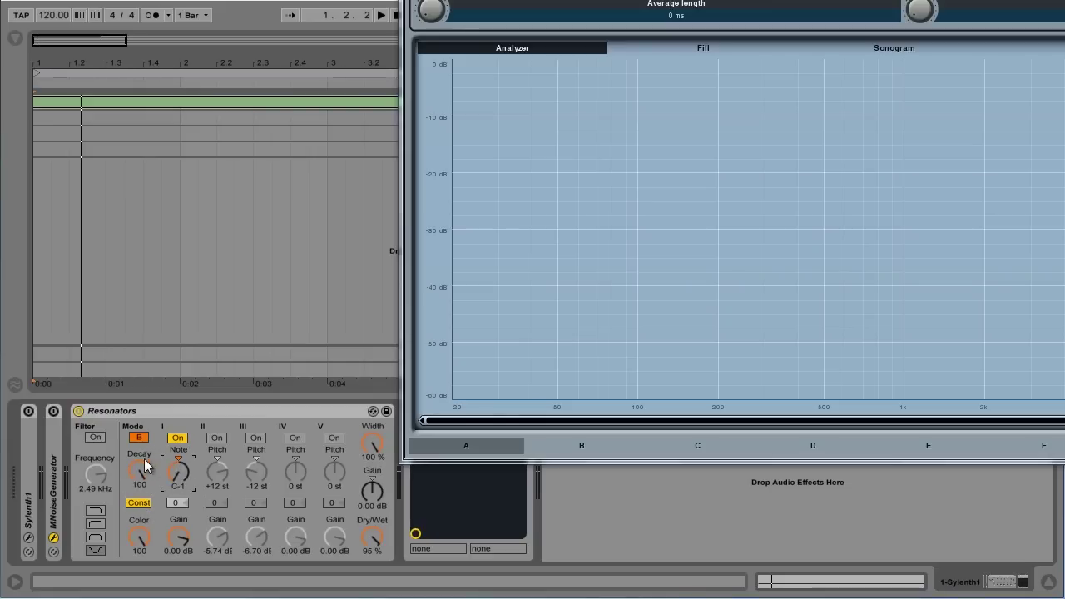
{"action": "left_click", "coordinate": [55, 414]}
{"action": "left_click", "coordinate": [55, 414]}
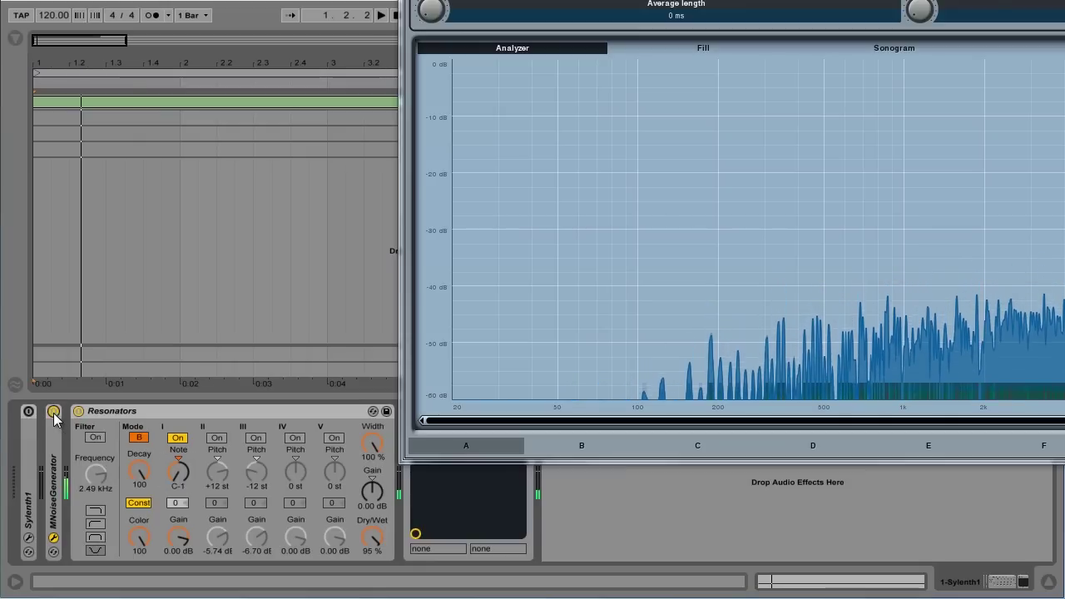
{"action": "left_click", "coordinate": [54, 413]}
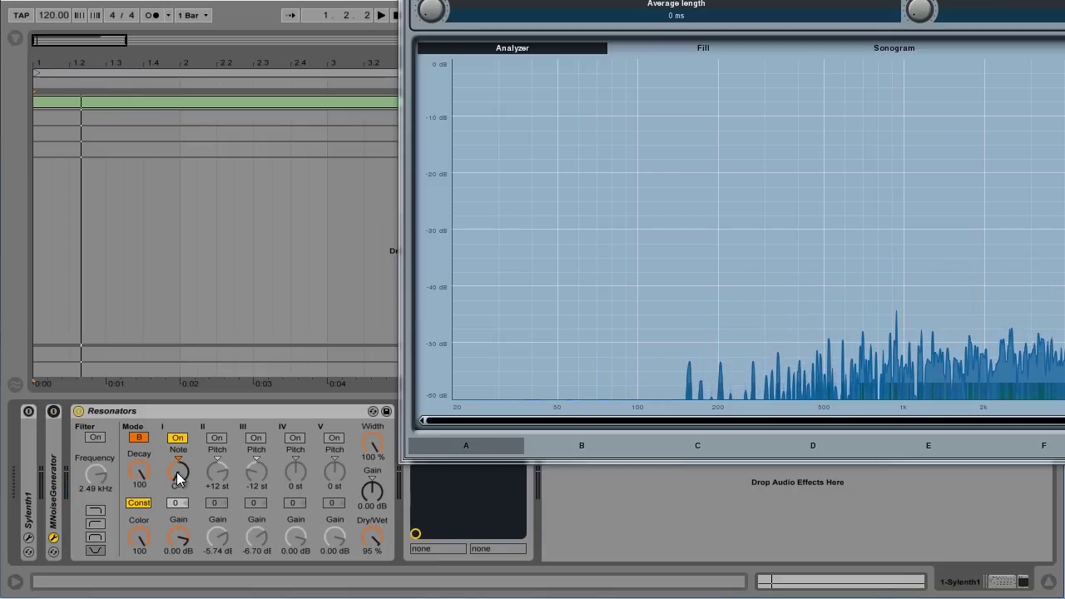
- Audition resonator I at A3 with Const on and at B-1 with Const off, using short noise bursts
{"action": "left_click_drag", "start_coordinate": [177, 471], "coordinate": [134, 462]}
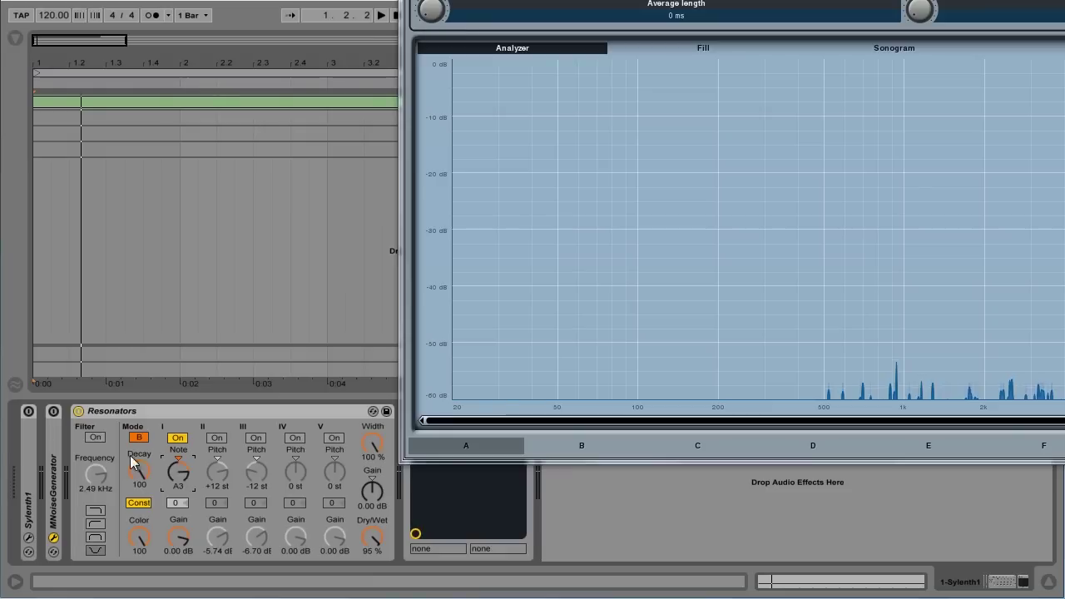
{"action": "left_click", "coordinate": [58, 416]}
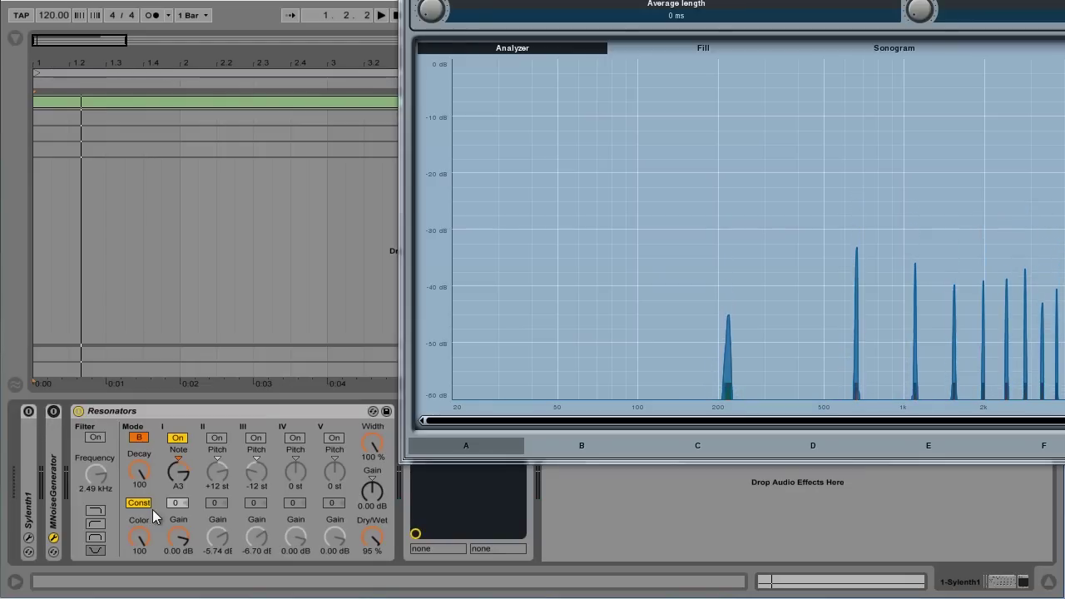
{"action": "left_click_drag", "start_coordinate": [184, 467], "coordinate": [183, 469]}
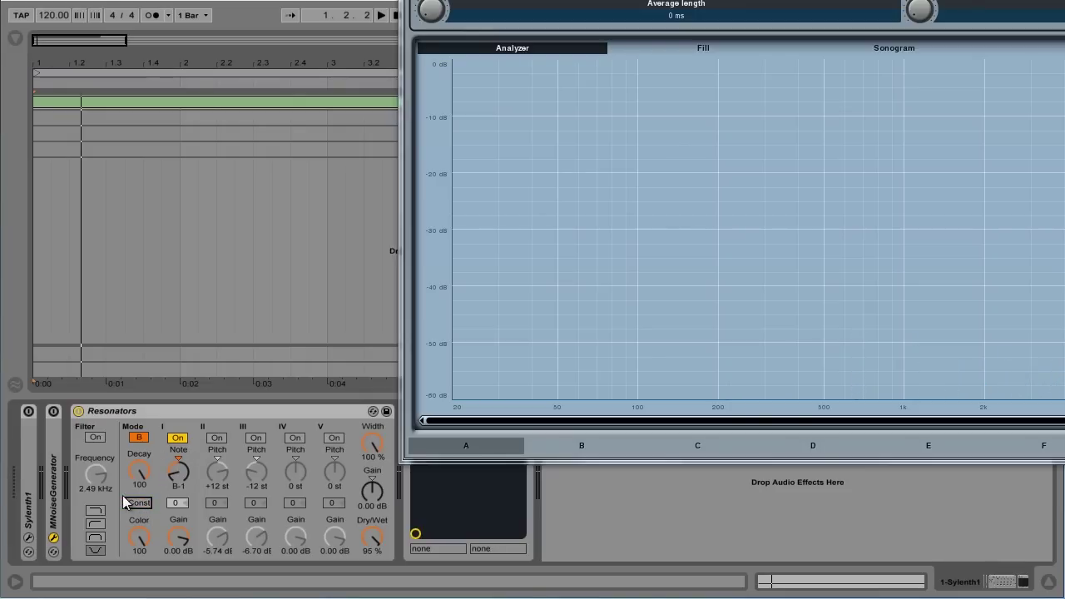
{"action": "left_click", "coordinate": [53, 416]}
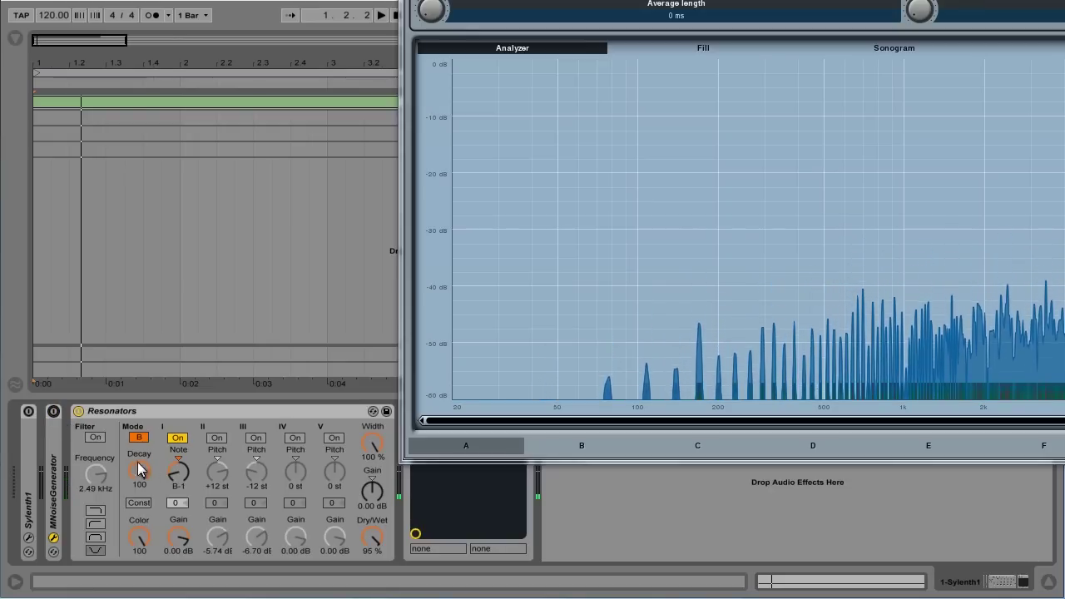
{"action": "left_click", "coordinate": [53, 413]}
- Compare resonator I at notes A3, E4 and B-1 with Const off, triggering a noise burst for each
{"action": "left_click_drag", "start_coordinate": [178, 473], "coordinate": [183, 478]}
{"action": "left_click", "coordinate": [55, 413]}
{"action": "left_click", "coordinate": [54, 413]}
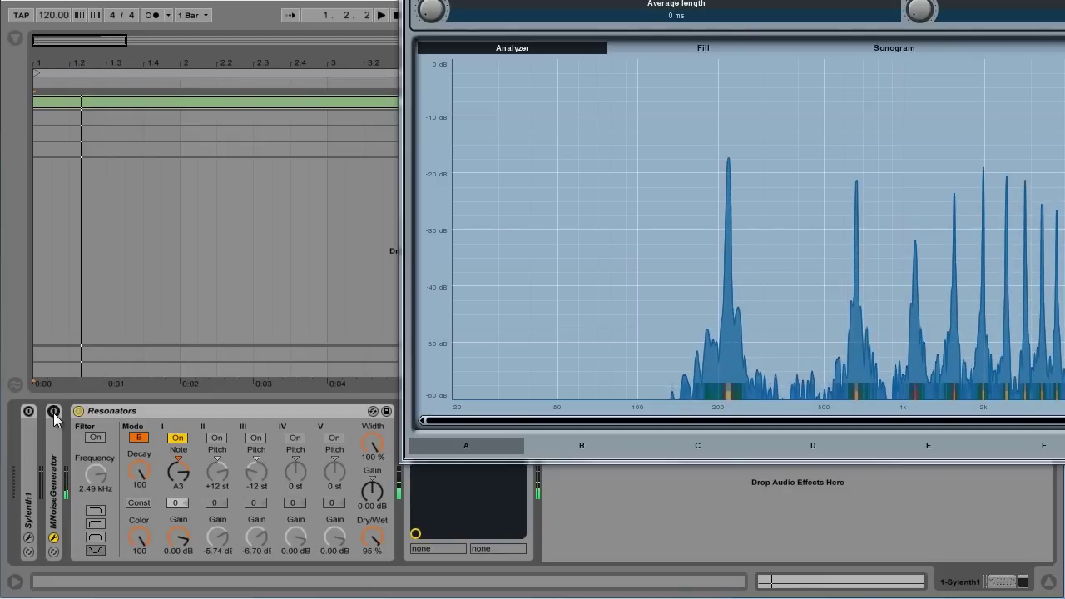
{"action": "left_click_drag", "start_coordinate": [179, 467], "coordinate": [180, 462]}
{"action": "left_click", "coordinate": [56, 414]}
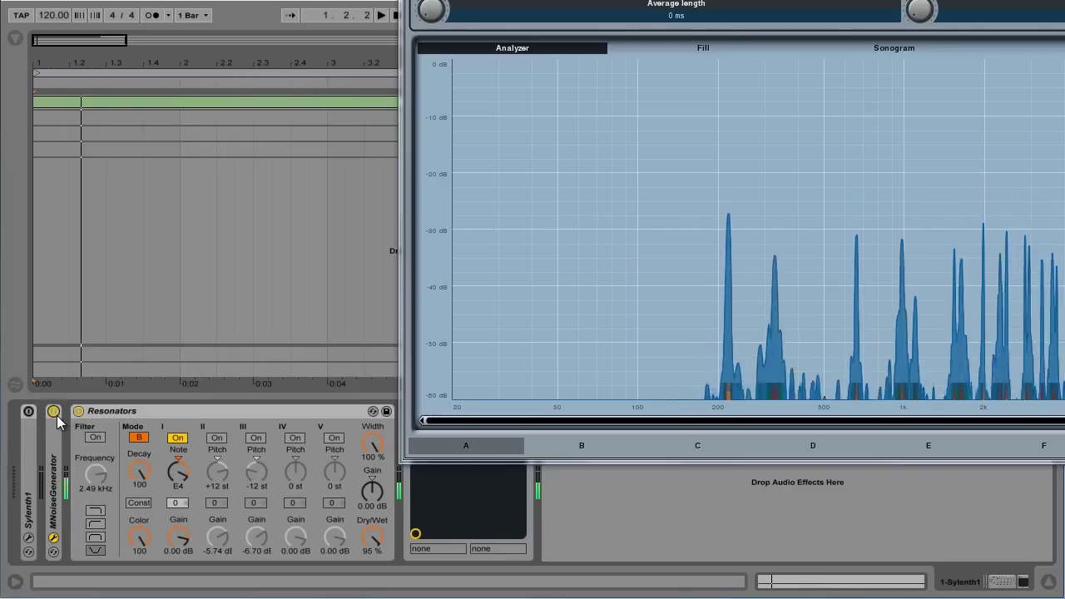
{"action": "left_click", "coordinate": [56, 414]}
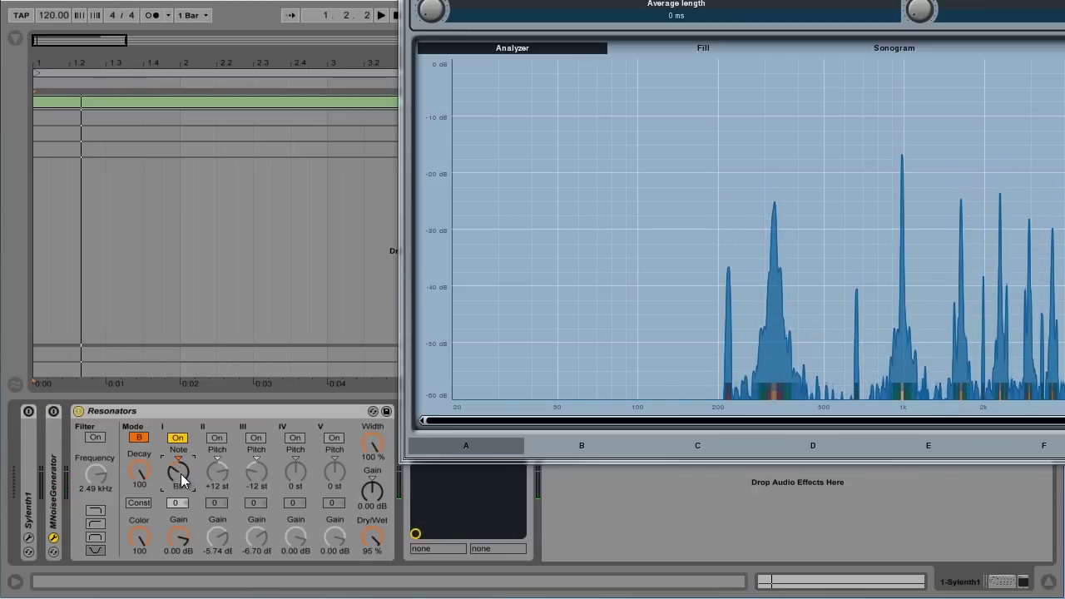
{"action": "left_click_drag", "start_coordinate": [180, 473], "coordinate": [181, 532]}
{"action": "left_click", "coordinate": [54, 414]}
{"action": "left_click", "coordinate": [54, 414]}
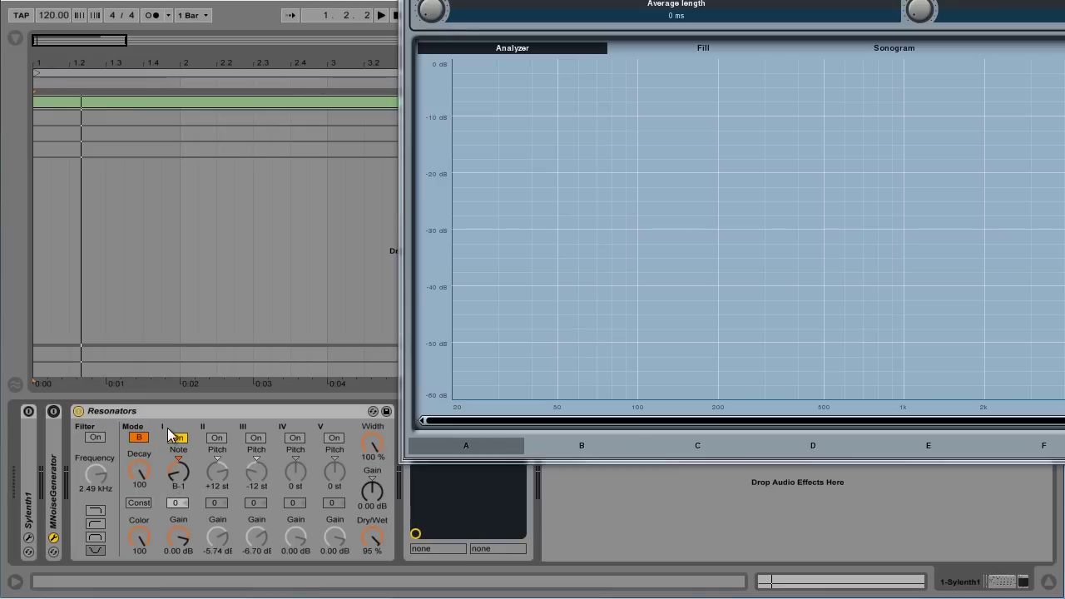
- Enable resonator IV at +24 st, set resonator I's note to B0, and turn Const back on
{"action": "left_click", "coordinate": [296, 438]}
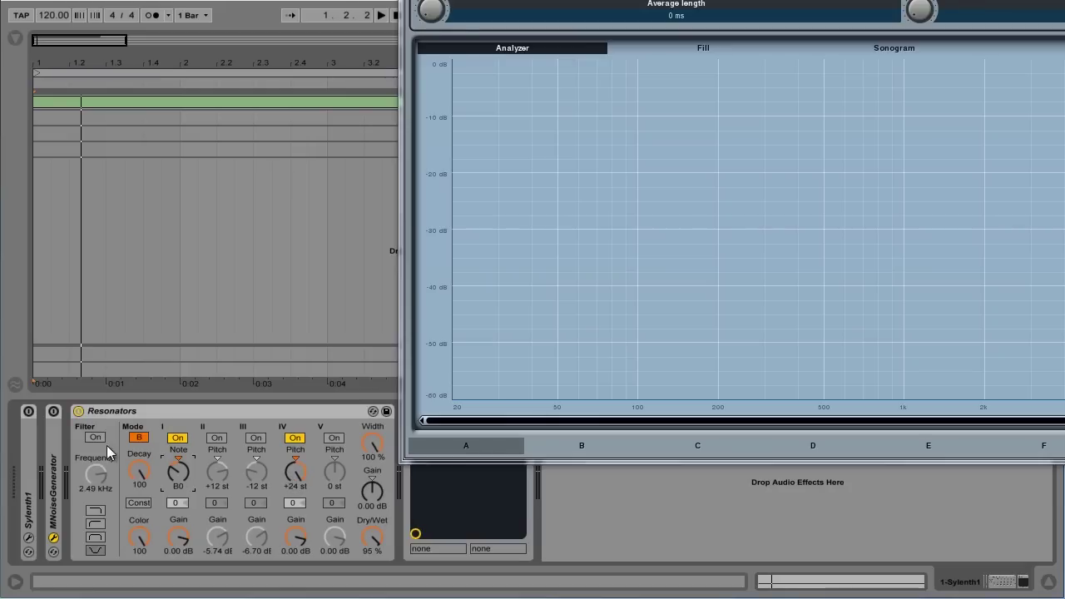
{"action": "left_click", "coordinate": [54, 412]}
{"action": "left_click", "coordinate": [138, 505]}
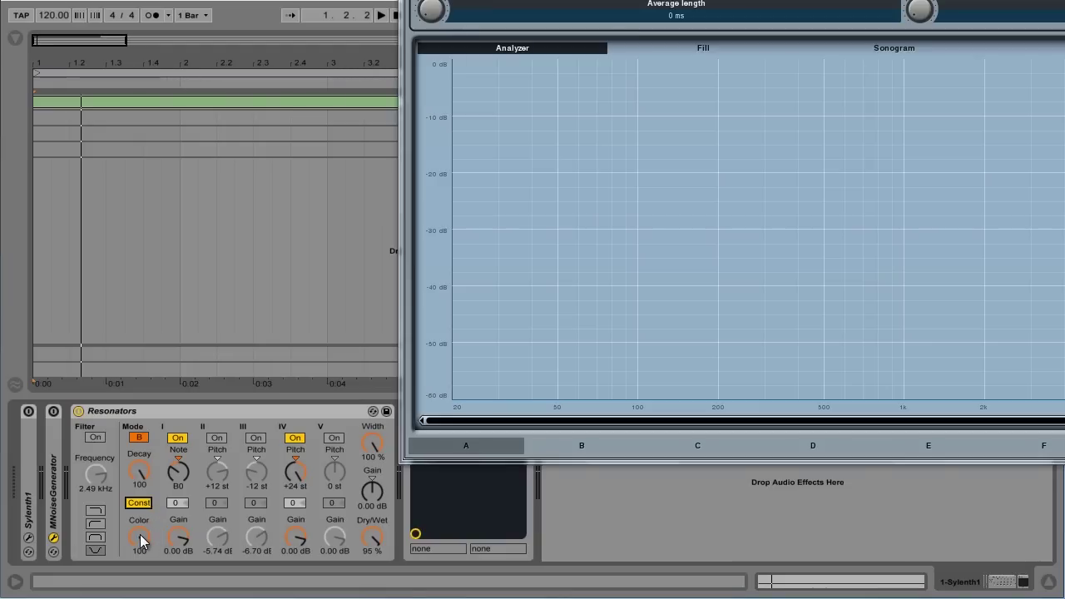
- Vary Color while noise plays, return it to 100, and compare the sound with Resonators bypassed
{"action": "left_click", "coordinate": [54, 413]}
{"action": "left_click_drag", "start_coordinate": [142, 541], "coordinate": [140, 539]}
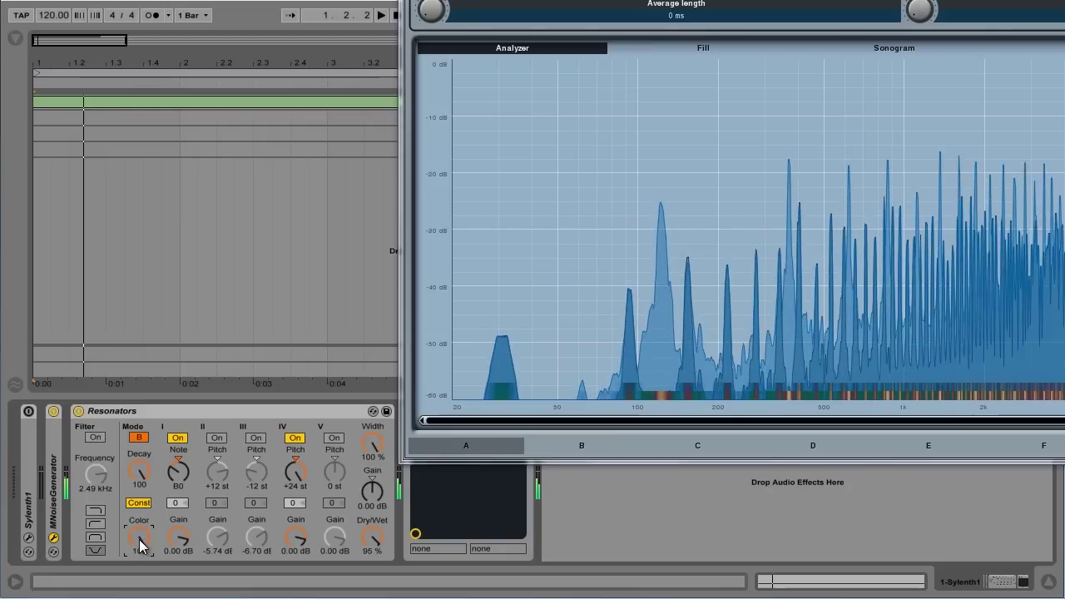
{"action": "left_click", "coordinate": [77, 416]}
{"action": "left_click", "coordinate": [77, 416]}
{"action": "left_click", "coordinate": [53, 412]}
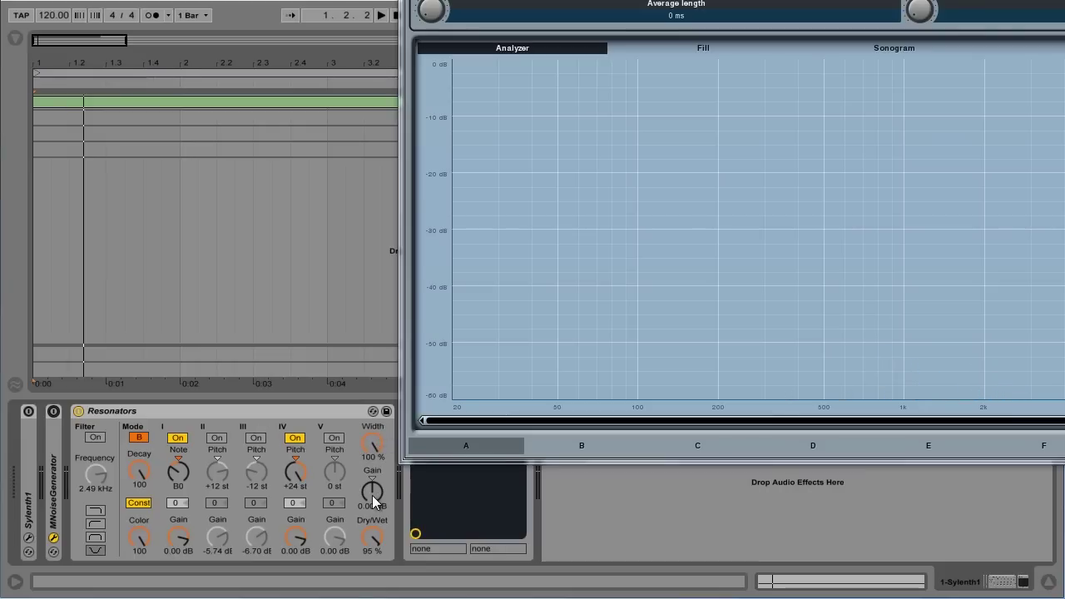
- Disable resonators IV and I and activate MNoiseGenerator
{"action": "left_click", "coordinate": [295, 438]}
{"action": "left_click", "coordinate": [178, 439]}
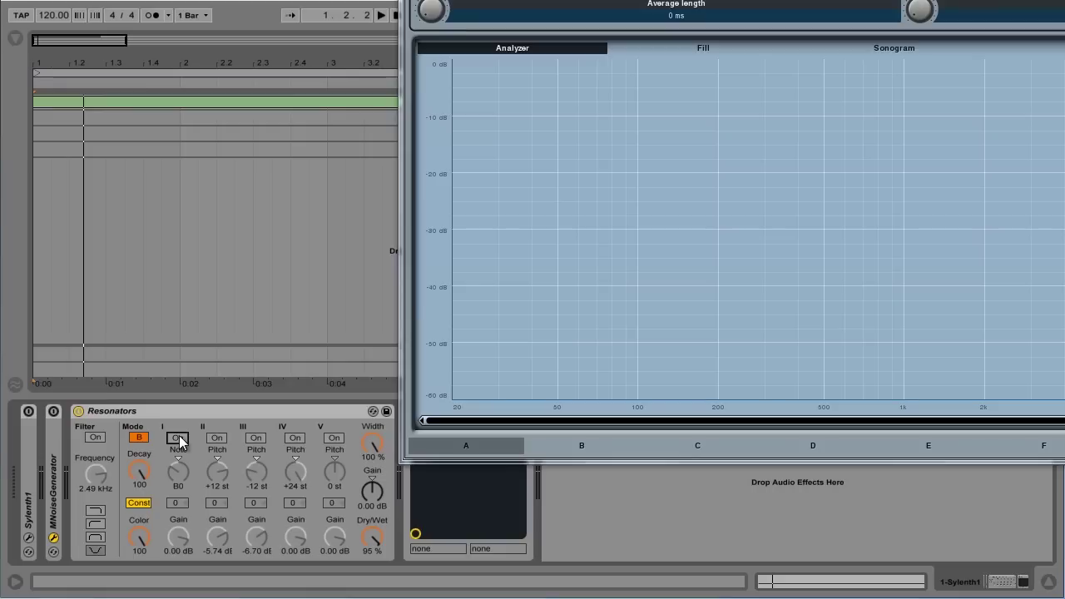
{"action": "left_click", "coordinate": [55, 411]}
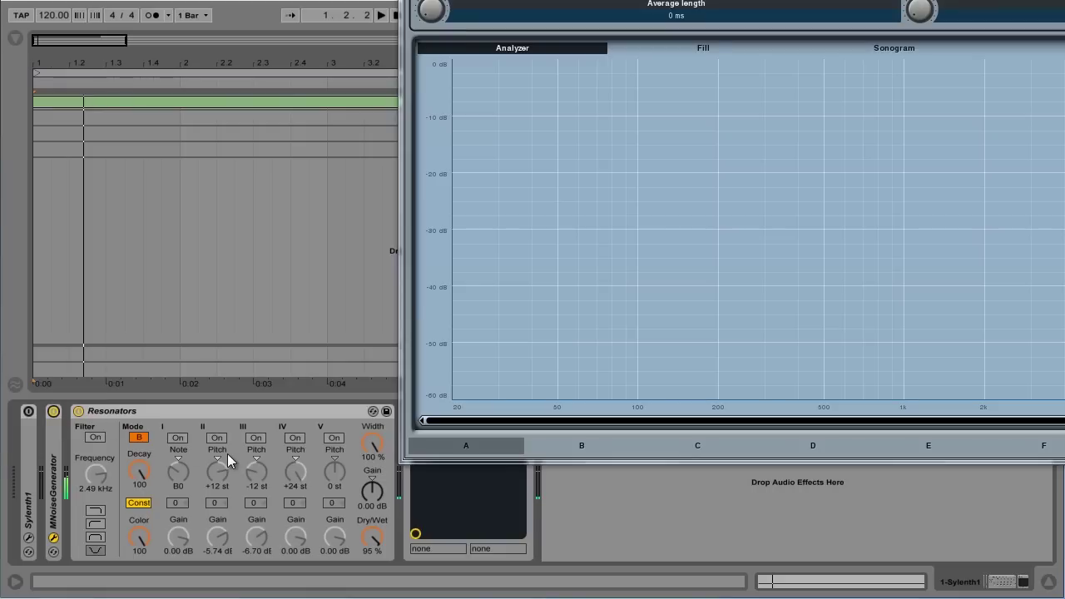
- Test resonators II and III individually on the noise, ending with both enabled
{"action": "left_click", "coordinate": [215, 439]}
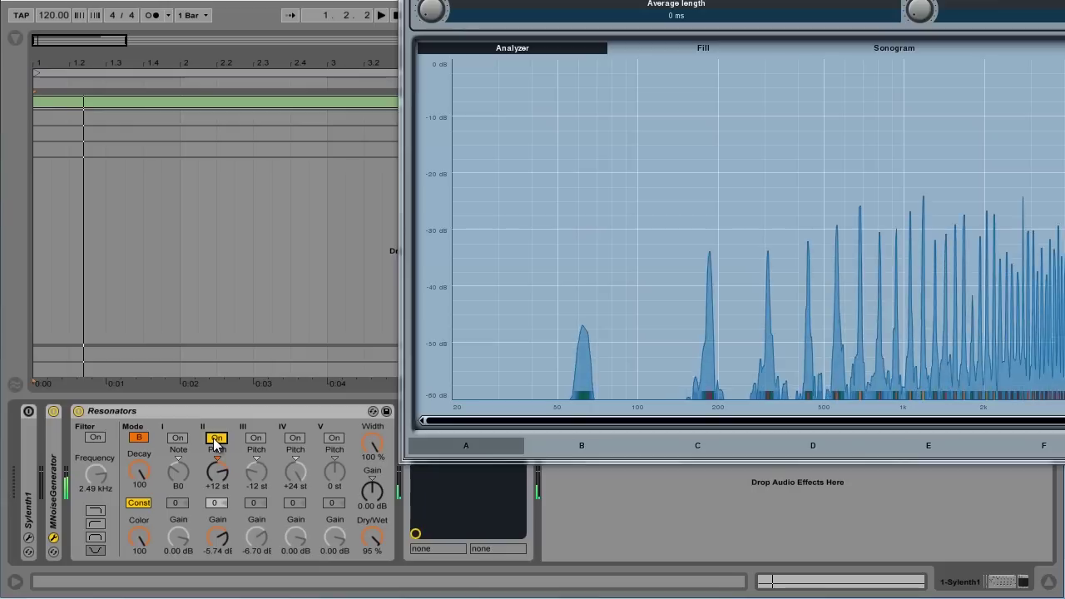
{"action": "left_click", "coordinate": [214, 438]}
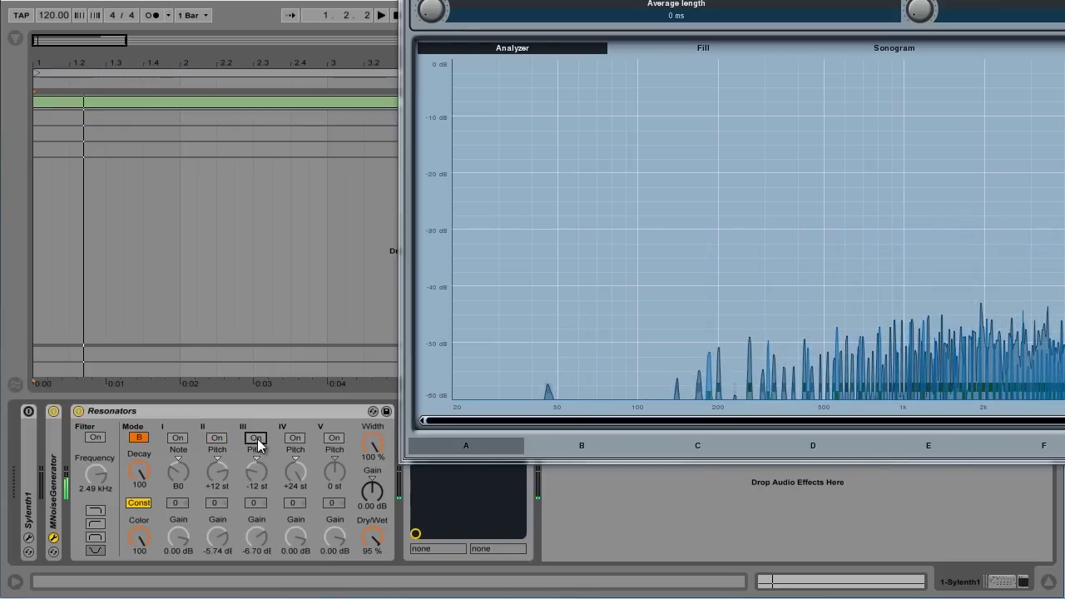
{"action": "left_click", "coordinate": [256, 439]}
{"action": "left_click", "coordinate": [217, 438]}
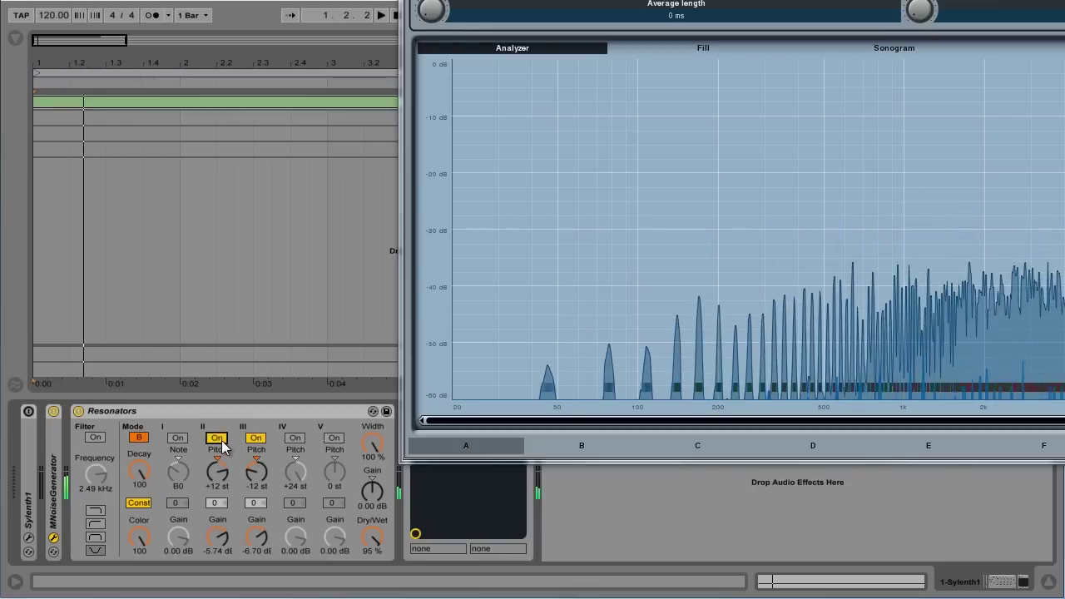
- Compare the noise with Resonators bypassed and active, and audition another burst through resonators II and III
{"action": "left_click", "coordinate": [78, 411]}
{"action": "left_click", "coordinate": [78, 411]}
{"action": "left_click", "coordinate": [53, 411]}
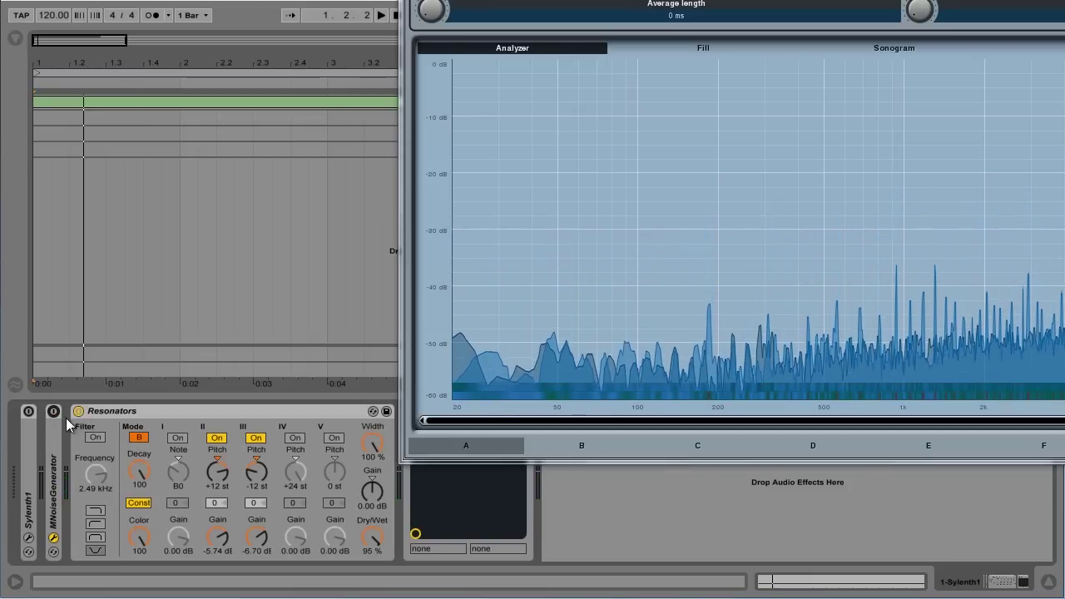
{"action": "left_click", "coordinate": [53, 412]}
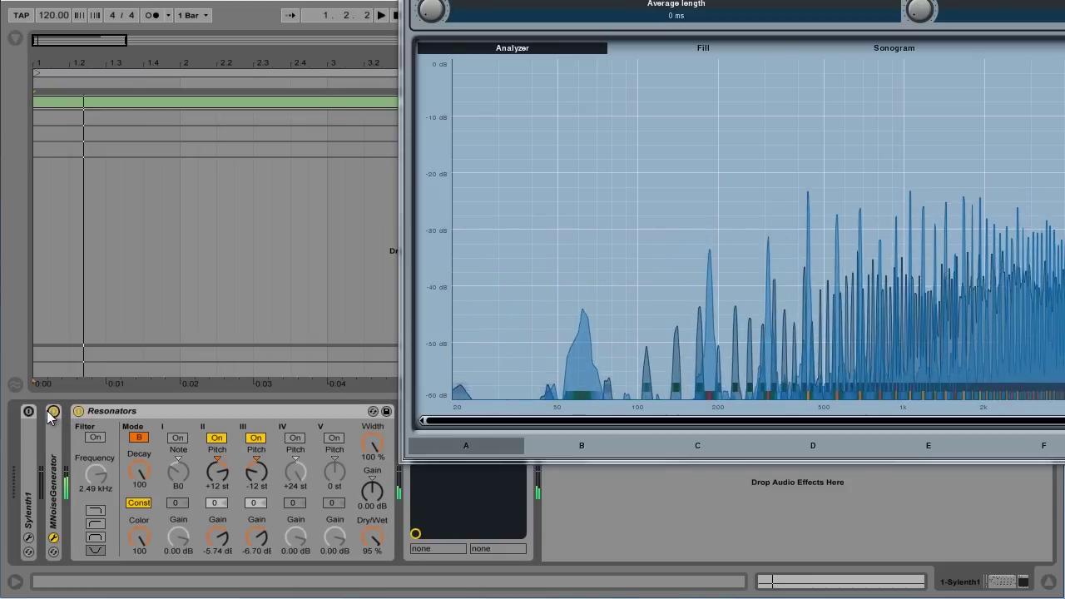
{"action": "left_click", "coordinate": [49, 412]}
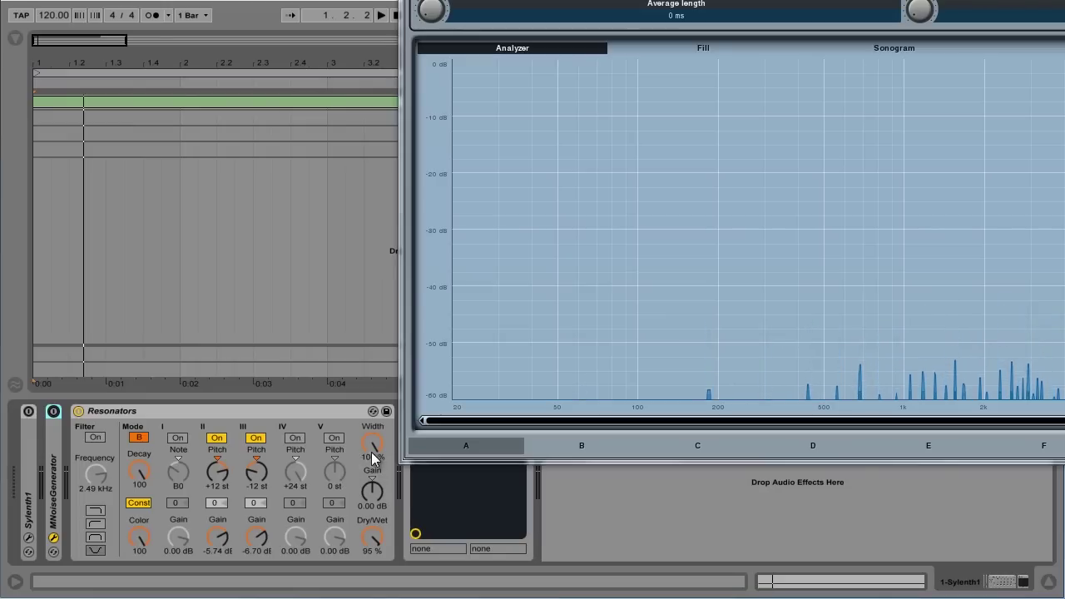
- Try Width at 0% while noise plays, stop the noise, and set Width back to 100%
{"action": "left_click_drag", "start_coordinate": [372, 446], "coordinate": [372, 448]}
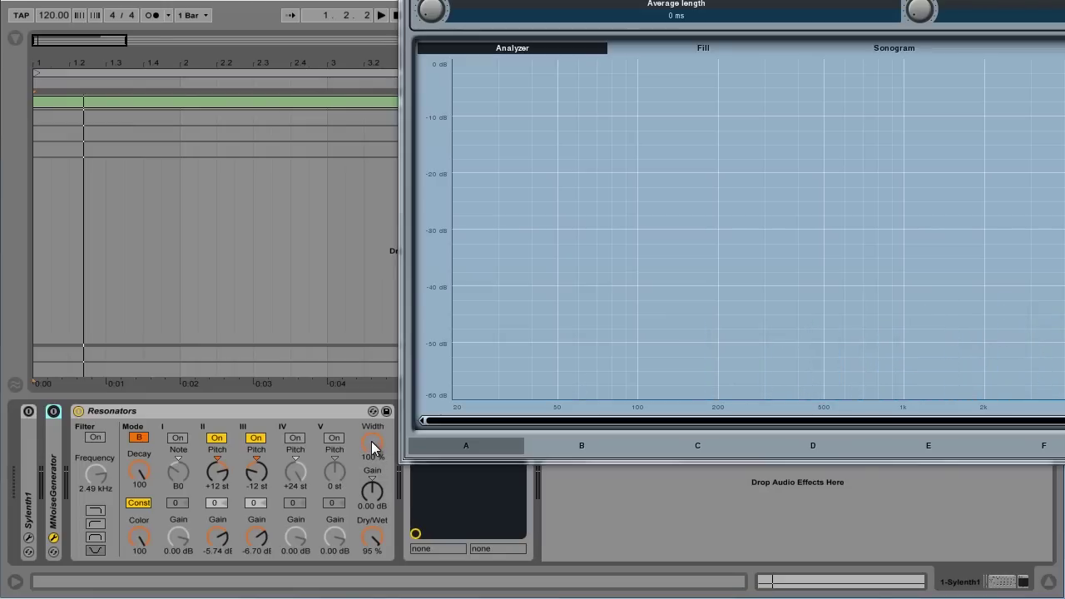
{"action": "left_click", "coordinate": [54, 412]}
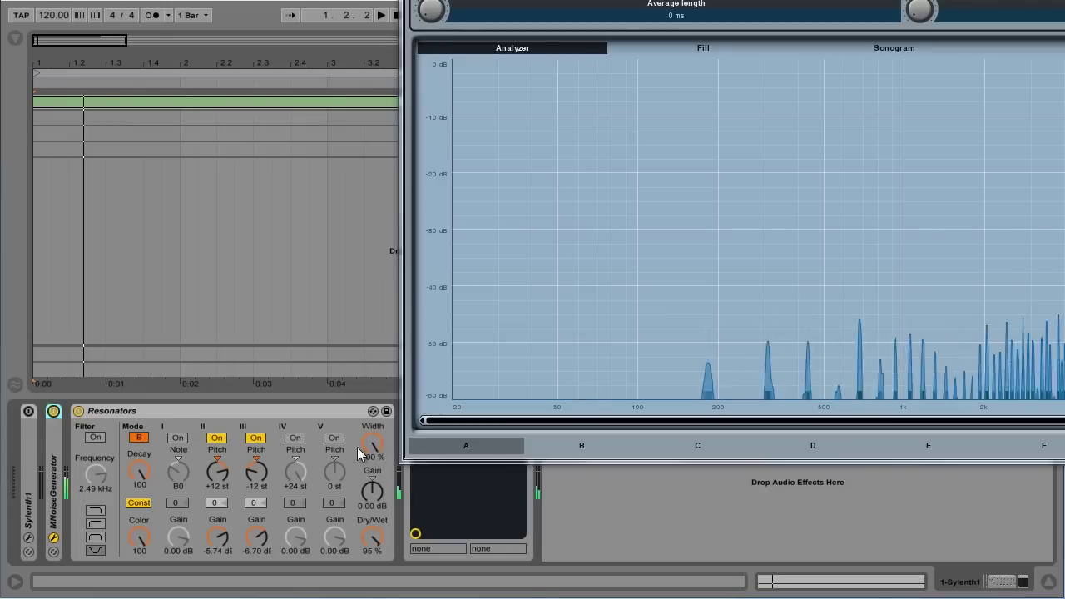
{"action": "left_click_drag", "start_coordinate": [375, 444], "coordinate": [379, 448]}
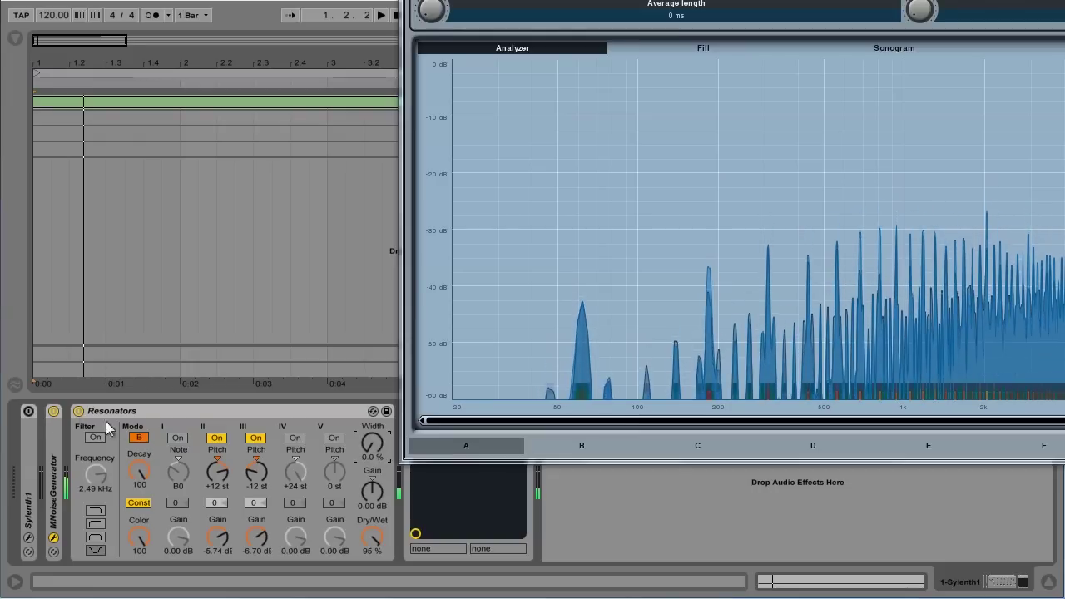
{"action": "left_click", "coordinate": [58, 411]}
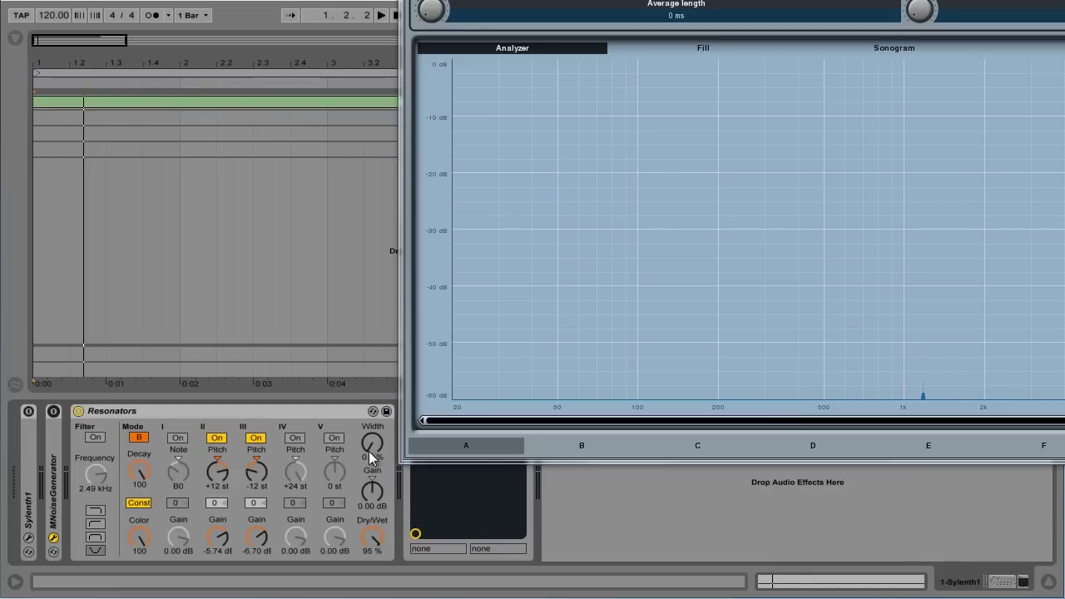
{"action": "left_click_drag", "start_coordinate": [375, 444], "coordinate": [373, 447]}
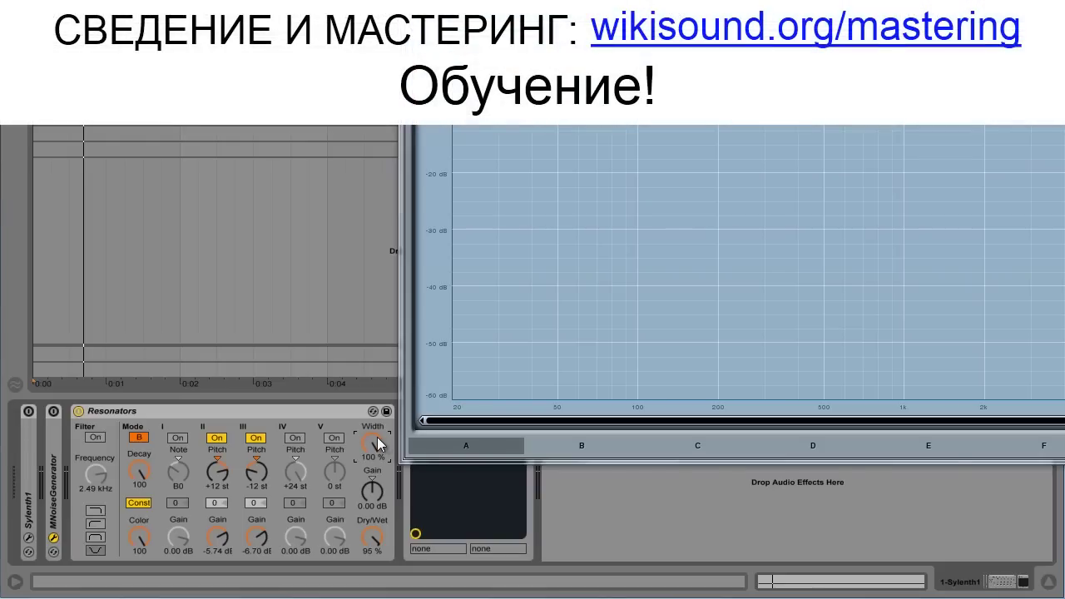
- Activate MNoiseGenerator, try the overall Gain at -7.14 dB, and set Dry/Wet to 48%
{"action": "left_click", "coordinate": [54, 416]}
{"action": "left_click_drag", "start_coordinate": [370, 491], "coordinate": [370, 490]}
{"action": "left_click_drag", "start_coordinate": [371, 536], "coordinate": [372, 539]}
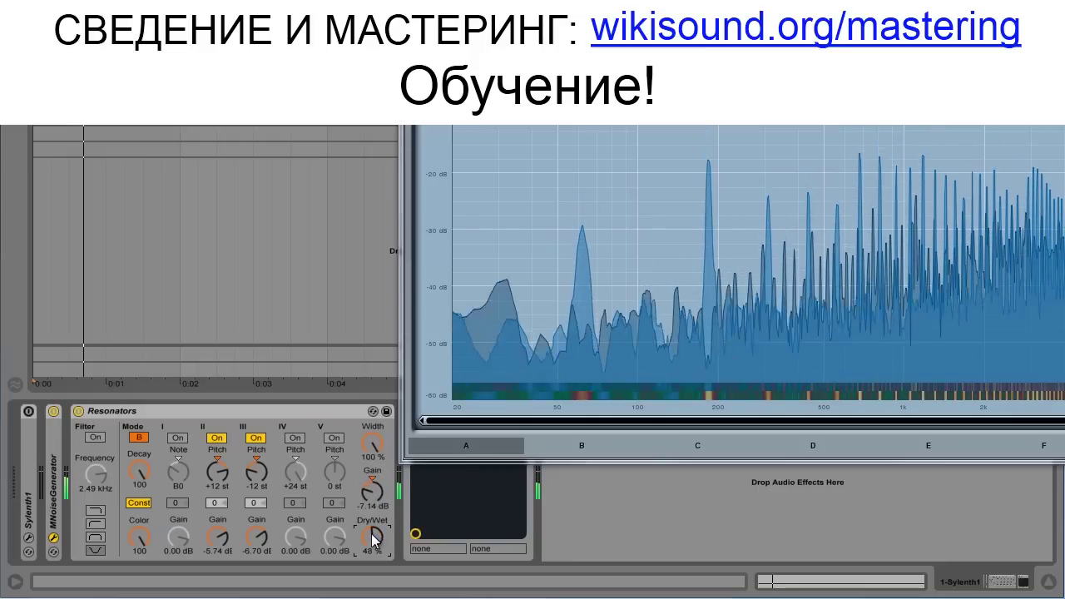
- Raise the overall Gain to 11.2 dB, compare with Resonators bypassed, and deactivate MNoiseGenerator
{"action": "left_click_drag", "start_coordinate": [378, 494], "coordinate": [378, 491]}
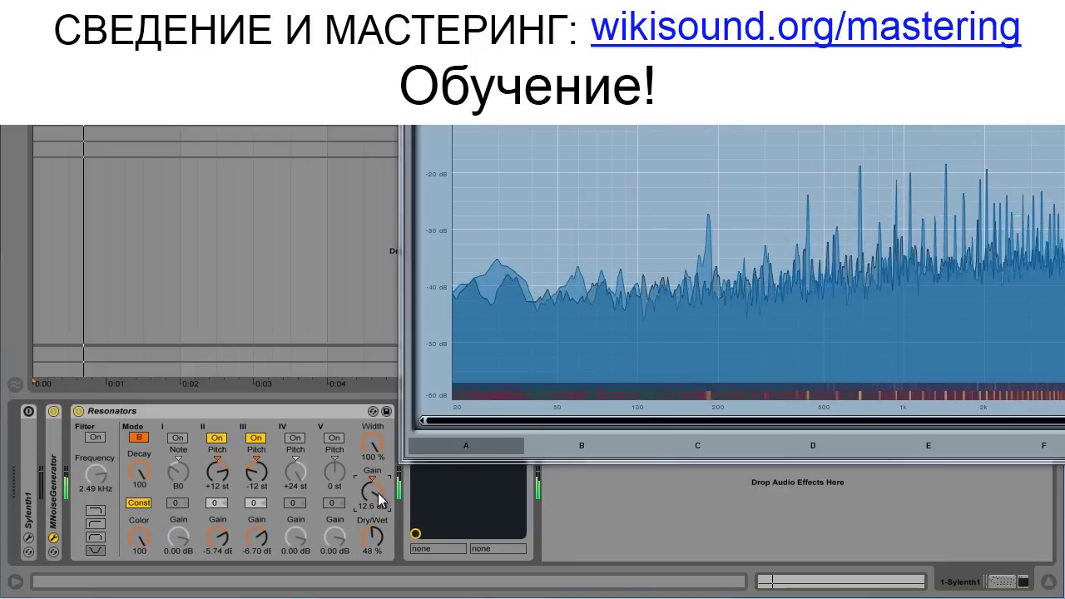
{"action": "left_click", "coordinate": [79, 412]}
{"action": "left_click", "coordinate": [79, 411]}
{"action": "left_click", "coordinate": [53, 411]}
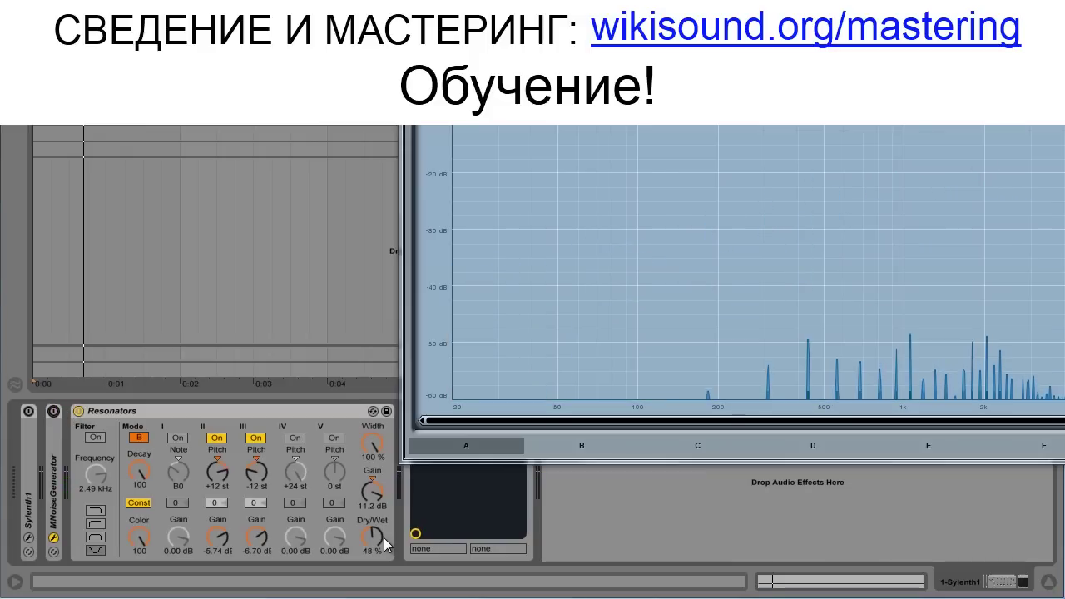